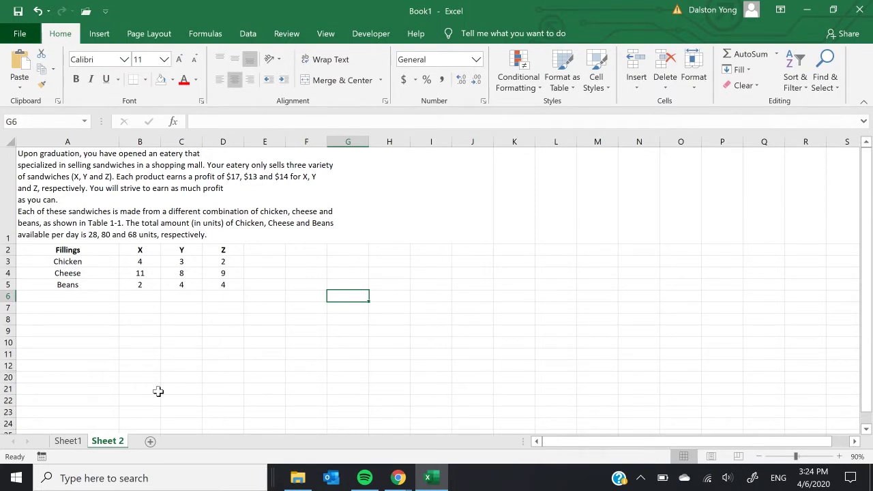
- Switch to Sheet1 and shade the Fillings table A2:D5 light green
click(68, 442)
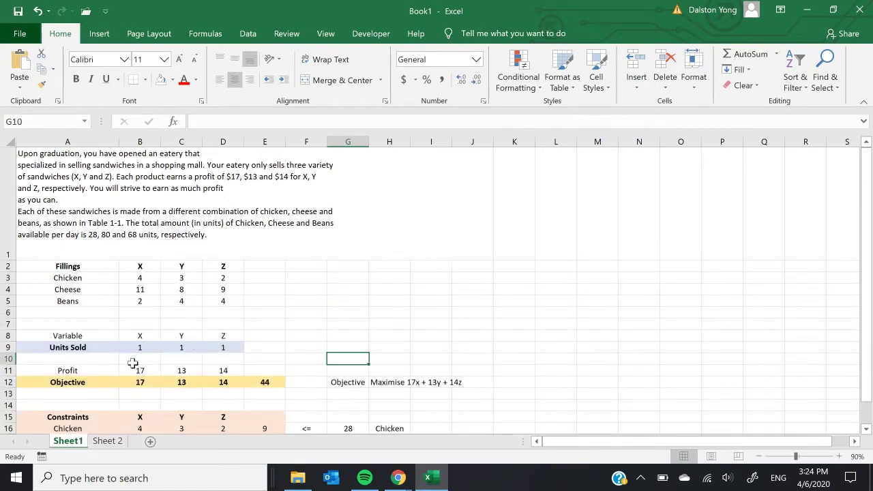
scroll(224, 351, down, 1)
scroll(224, 353, up, 1)
drag(81, 267, 238, 298)
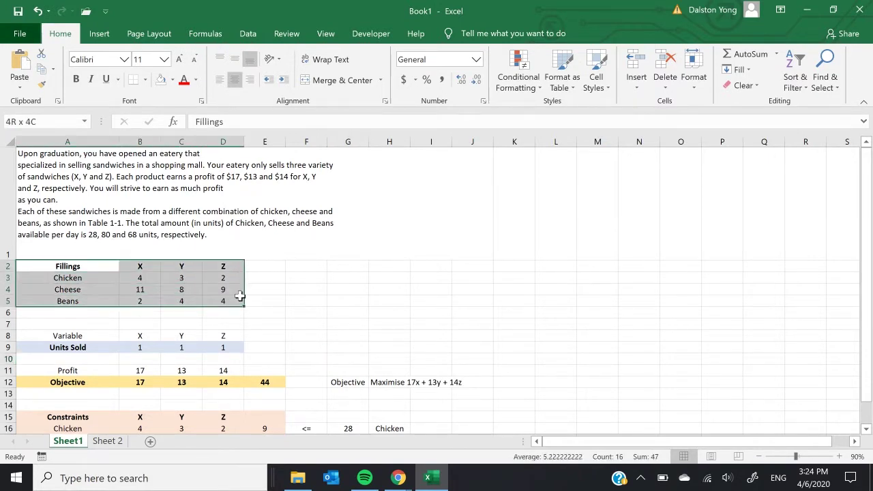
click(172, 81)
click(265, 121)
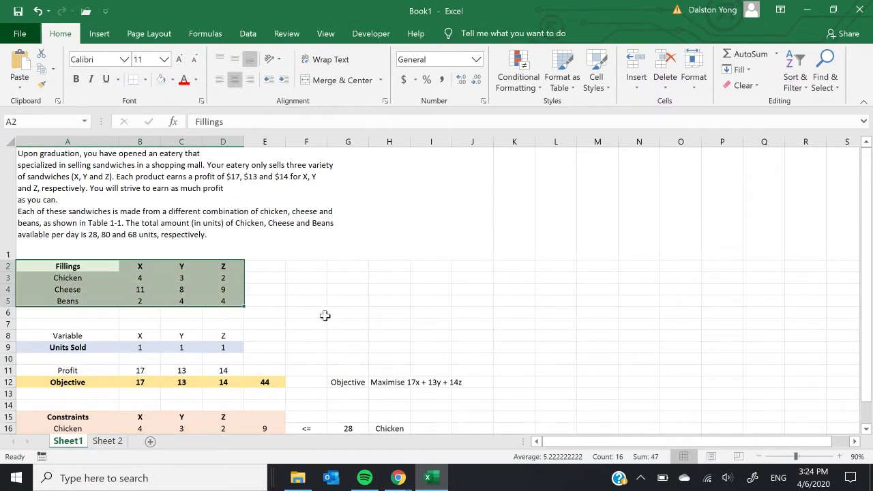
click(305, 300)
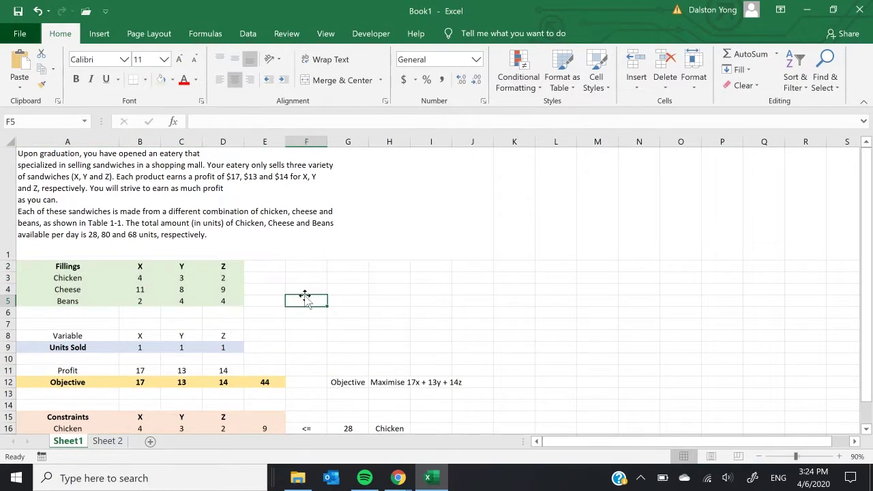
click(142, 266)
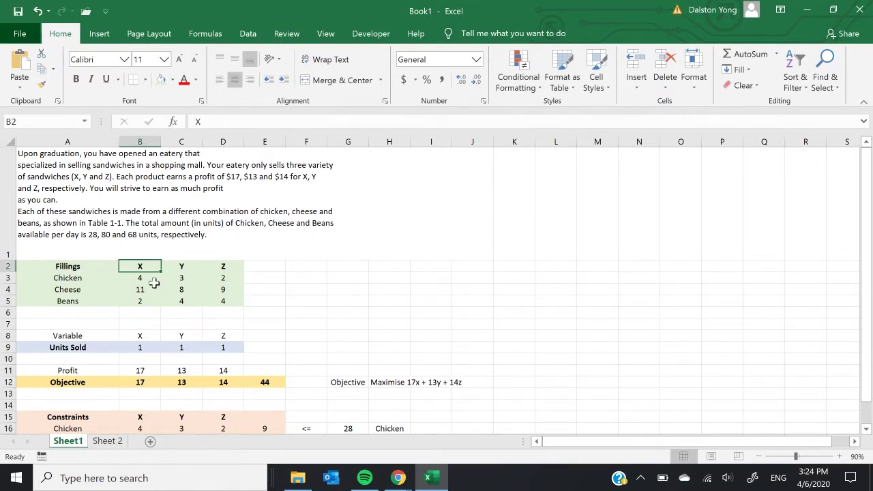
drag(141, 278, 143, 303)
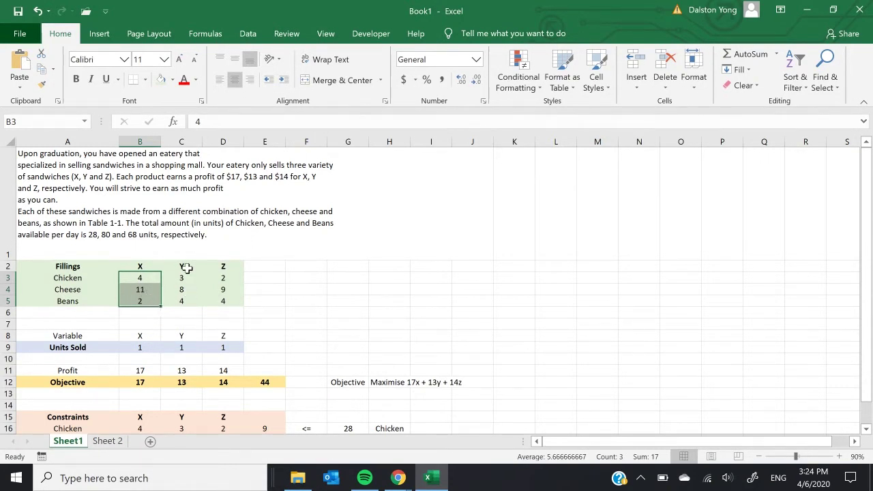
drag(185, 268, 181, 297)
drag(223, 266, 230, 299)
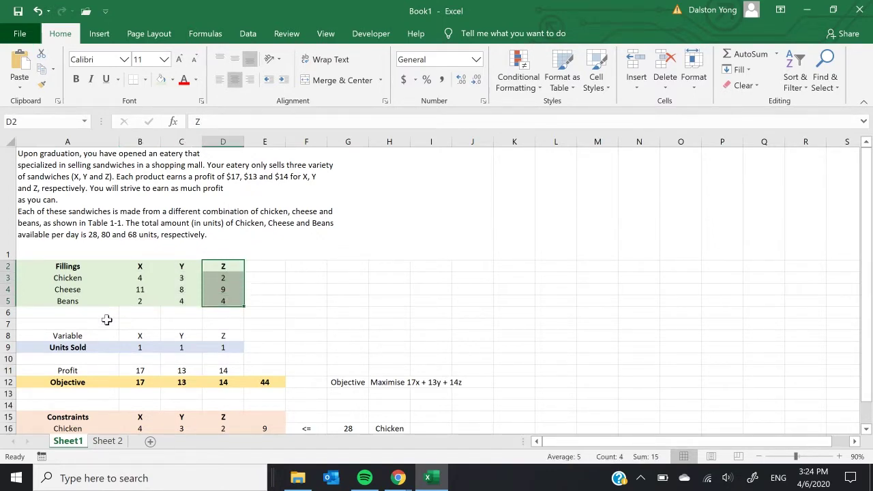
- Add a Profit row directly below Beans in row 6, with 17 for X, 13 for Y and 14 for Z
click(107, 320)
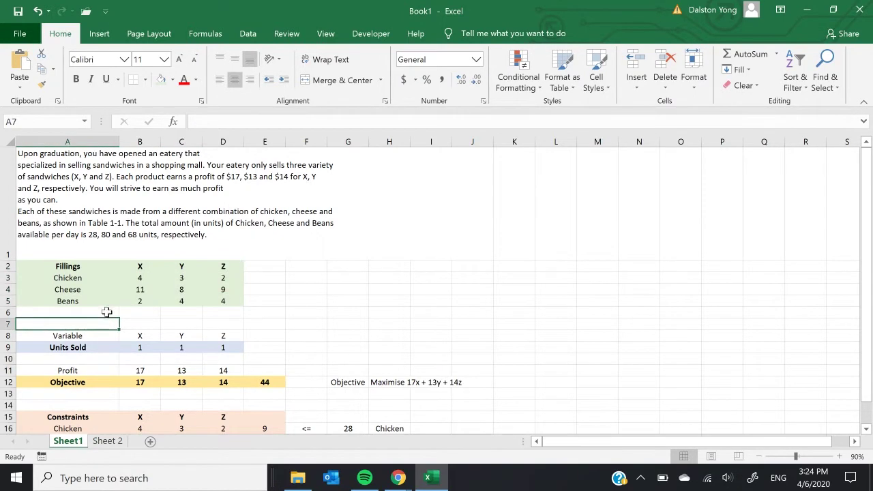
click(103, 311)
text(Profit)
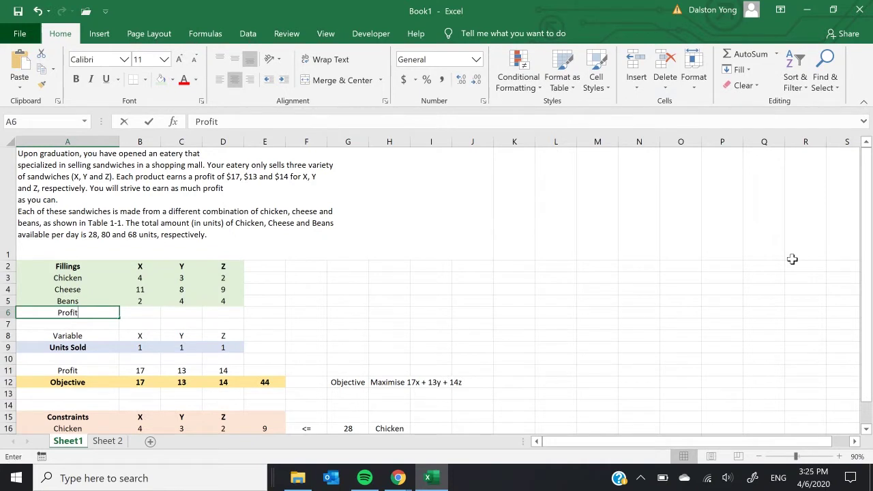
key(Tab)
text(17)
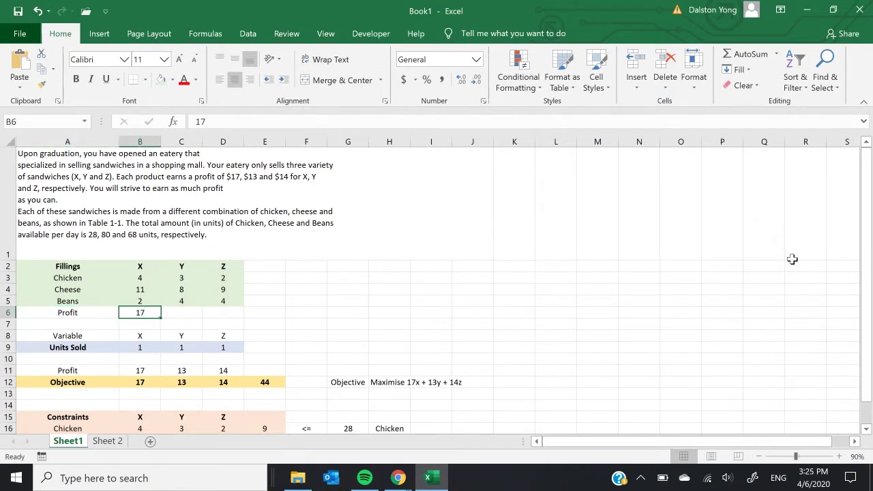
key(Tab)
text(13)
key(Tab)
text(14)
key(Return)
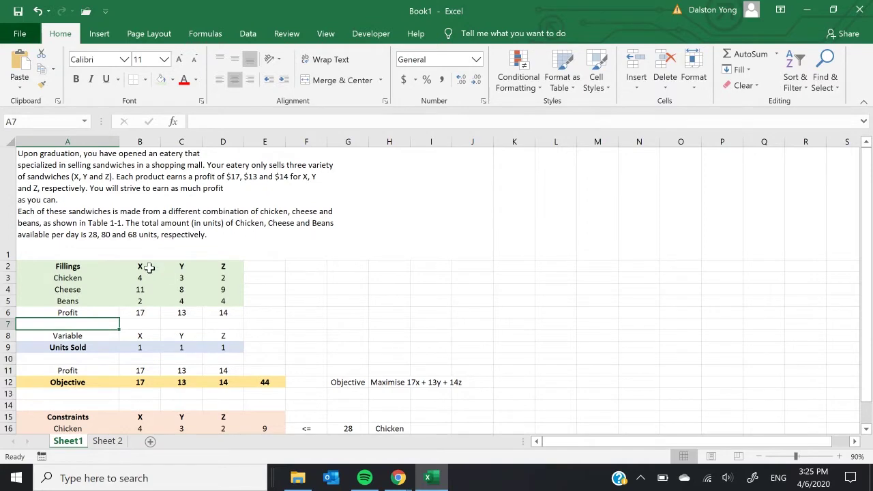
drag(149, 268, 140, 312)
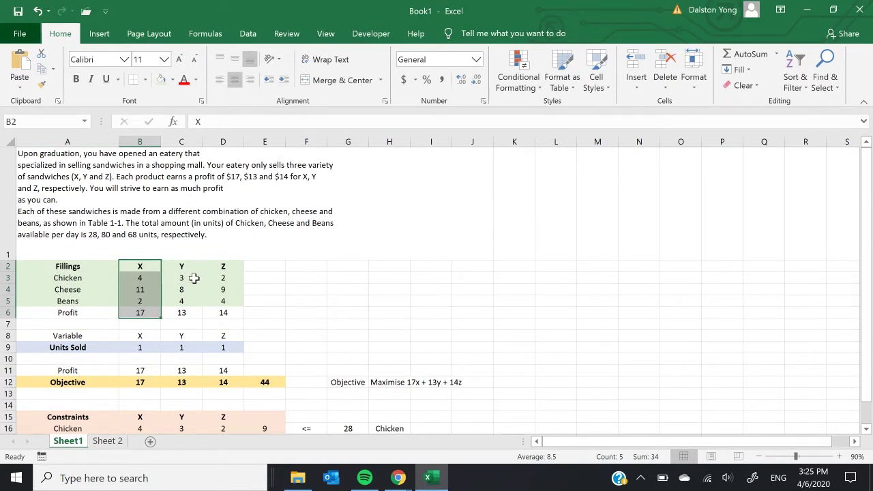
click(247, 289)
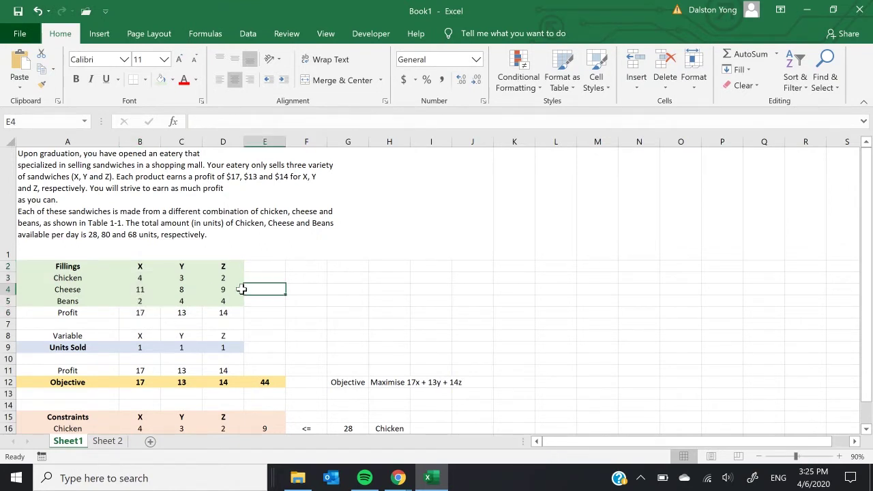
click(71, 278)
drag(71, 278, 235, 278)
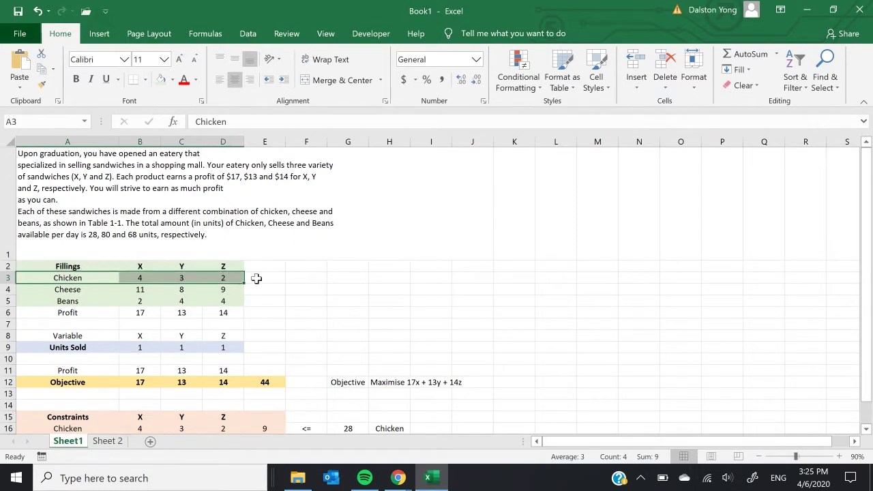
- Enter the available amounts beside the fillings in column E: 28 for Chicken, 80 for Cheese and 68 for Beans
click(260, 277)
text(28)
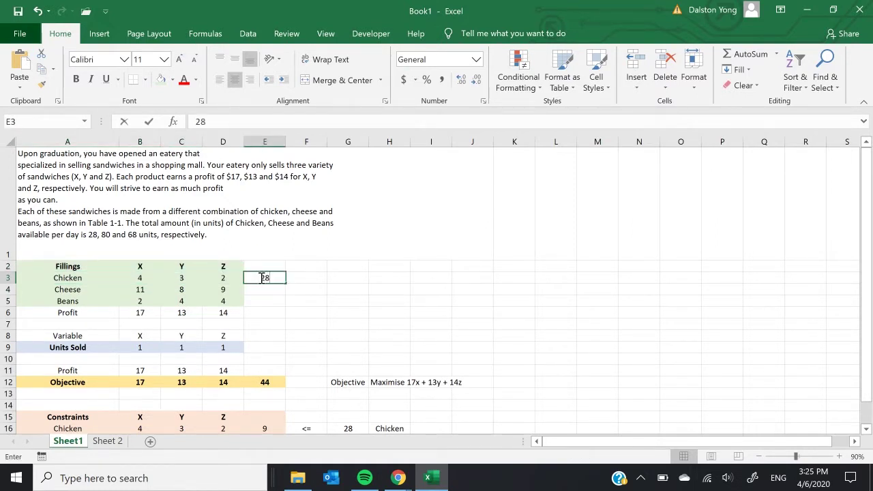
key(Return)
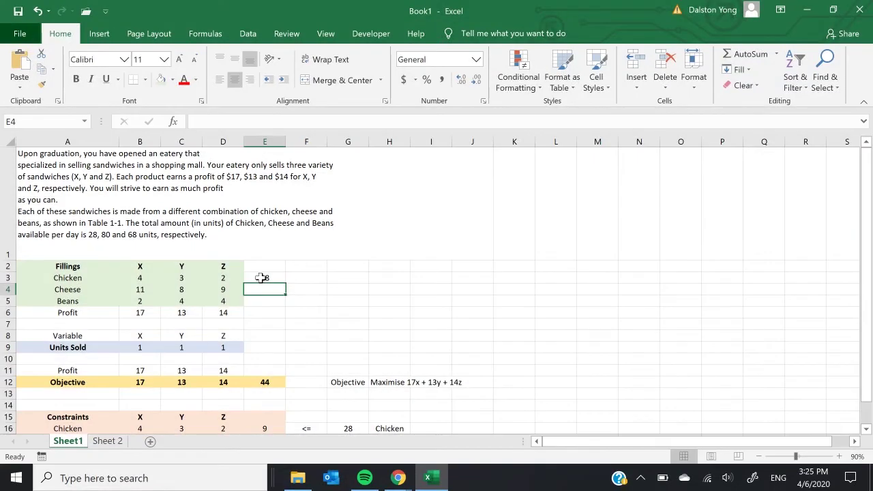
text(80)
key(Return)
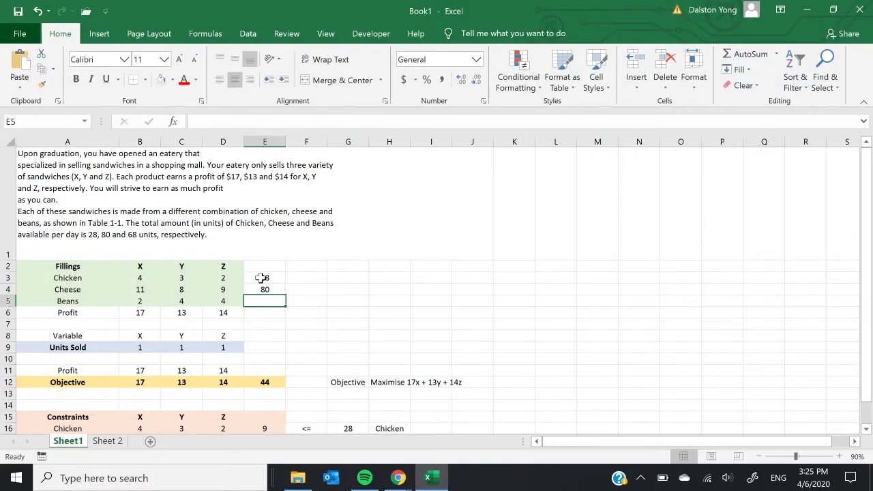
text(68)
key(Return)
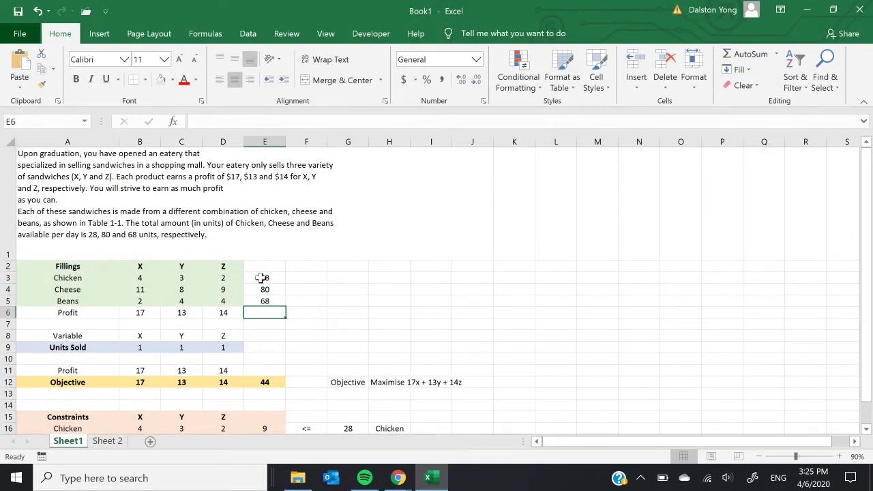
- Head the available amounts column with "Constraint/Limit" in E2 and left-align that heading
click(264, 266)
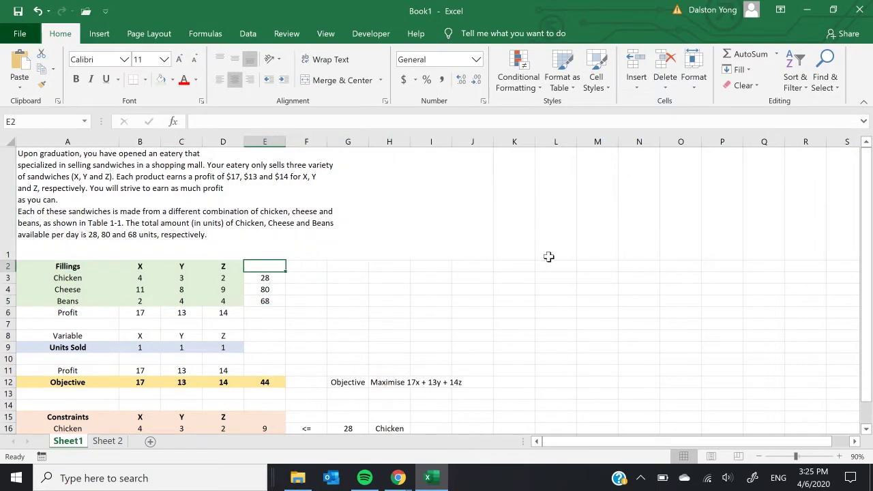
text(Constraint)
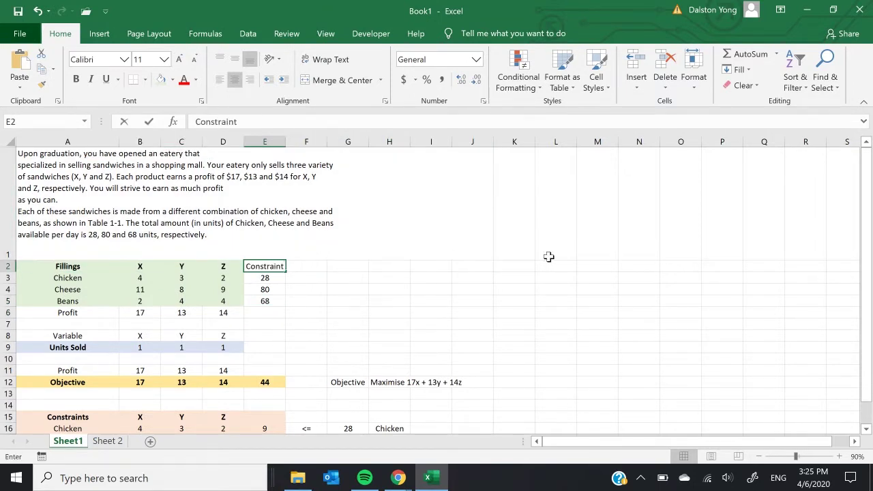
text(/Limit)
key(Return)
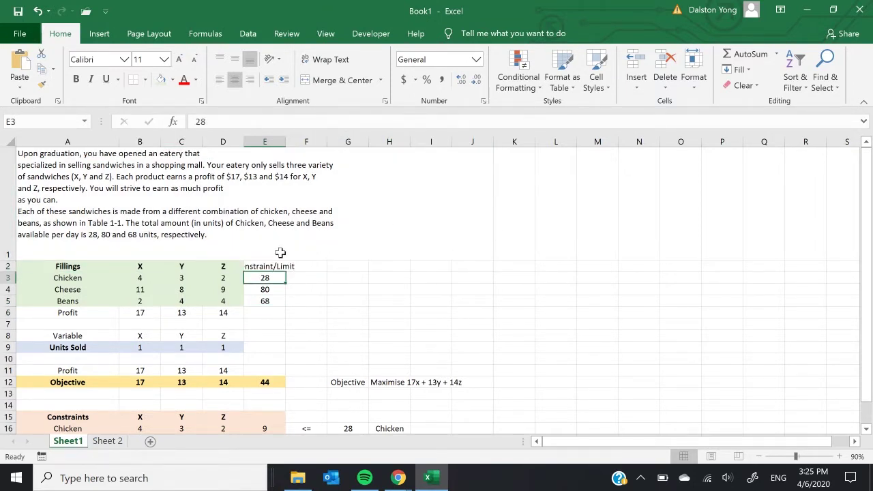
key(Up)
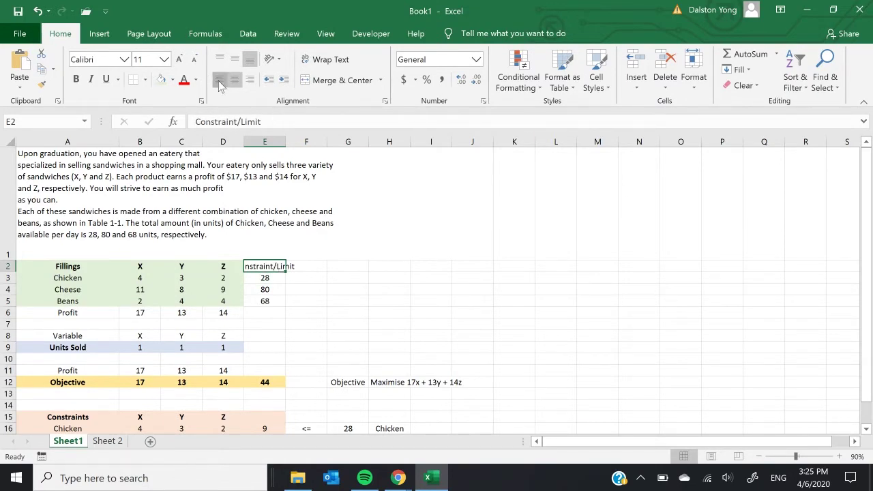
click(220, 79)
drag(58, 268, 277, 312)
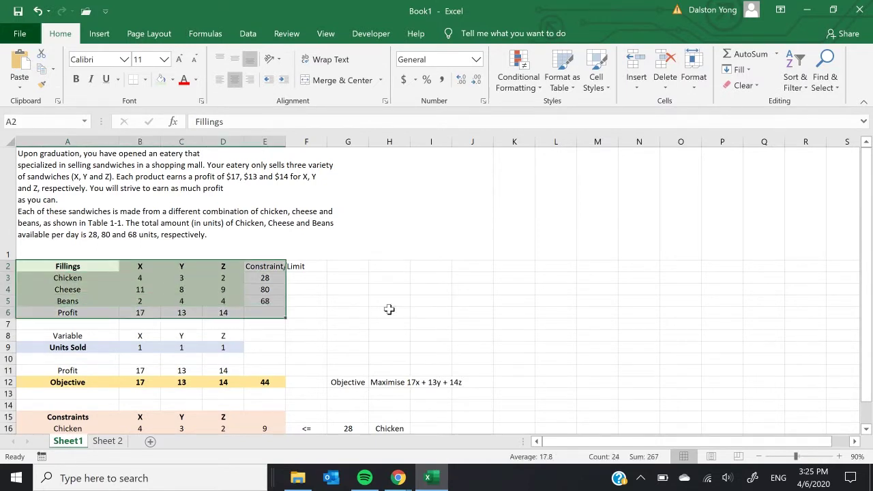
click(389, 309)
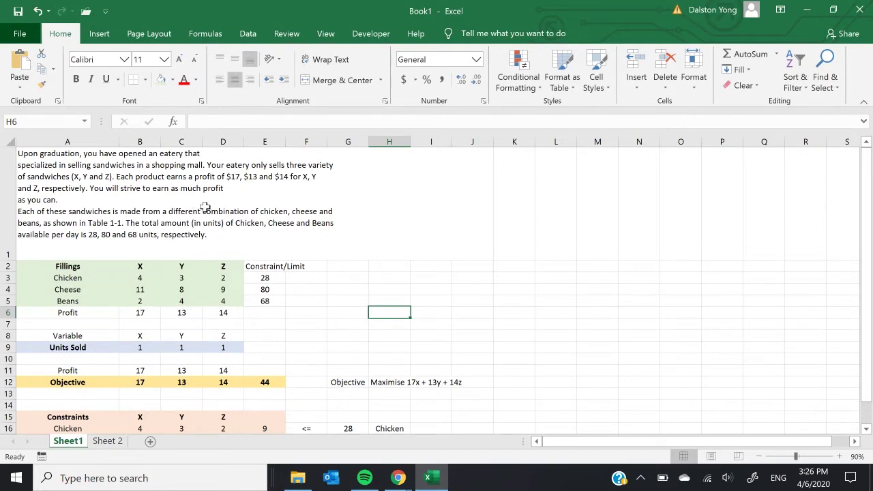
- Hide row 1, which holds the problem description
right_click(7, 171)
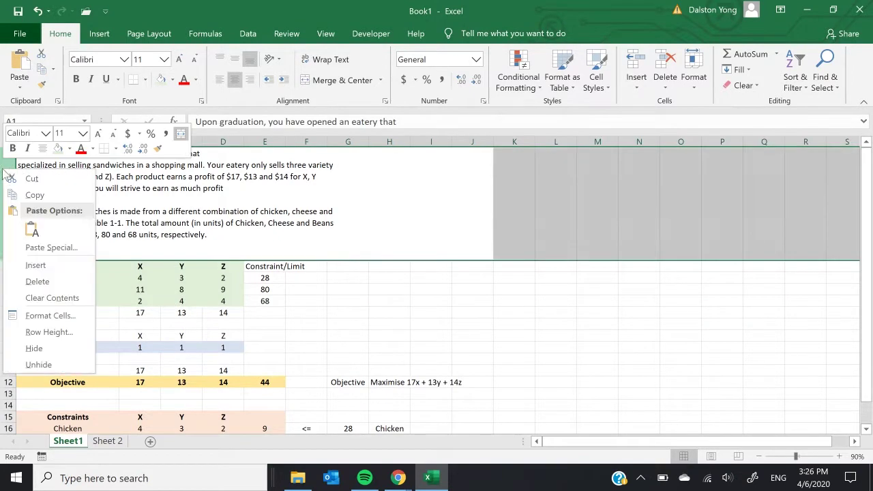
click(64, 345)
click(428, 290)
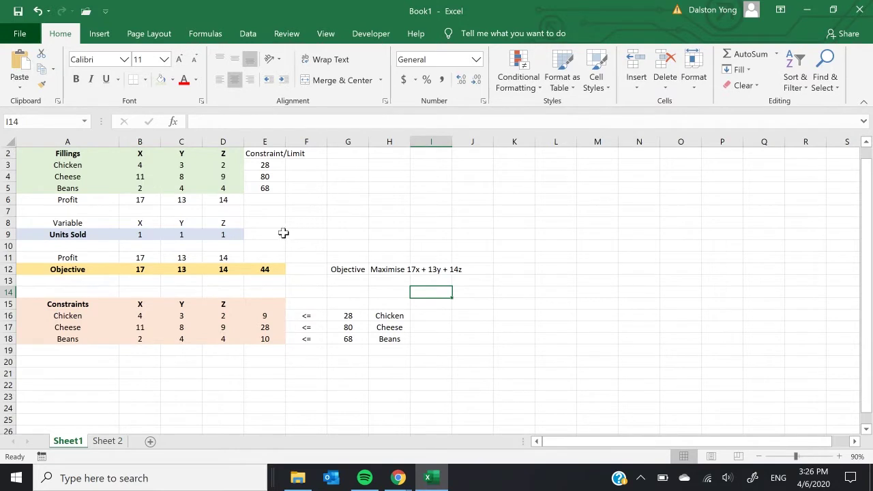
- Examine the Variable, Objective and Constraints sections, including the X, Y and Z variables, the unit profits in row 11 and the Objective row
click(80, 223)
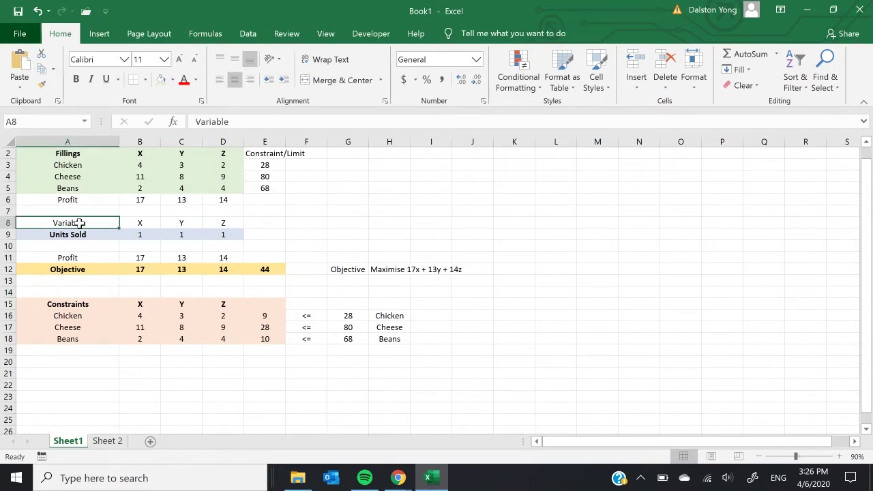
click(105, 269)
click(85, 304)
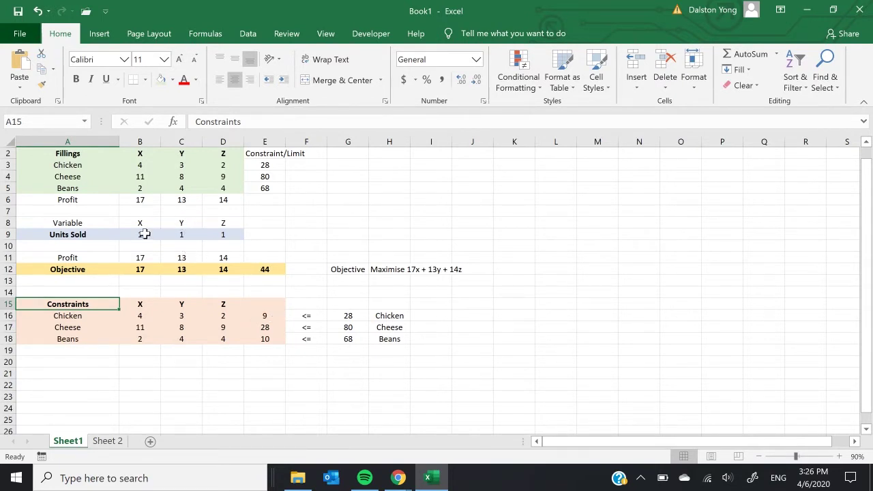
click(143, 224)
click(180, 224)
click(225, 221)
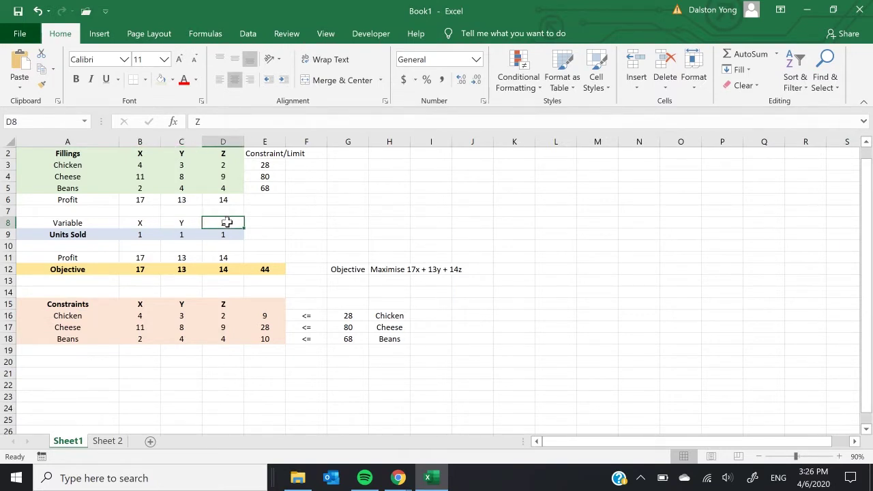
click(142, 259)
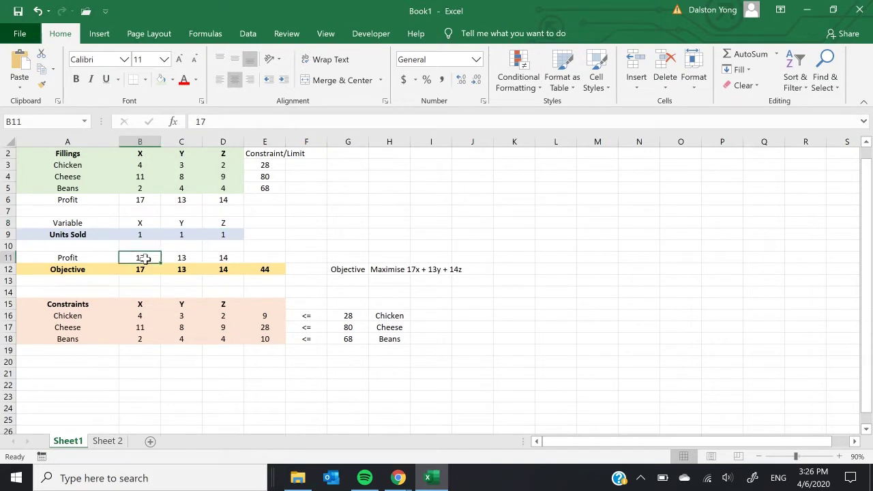
click(194, 257)
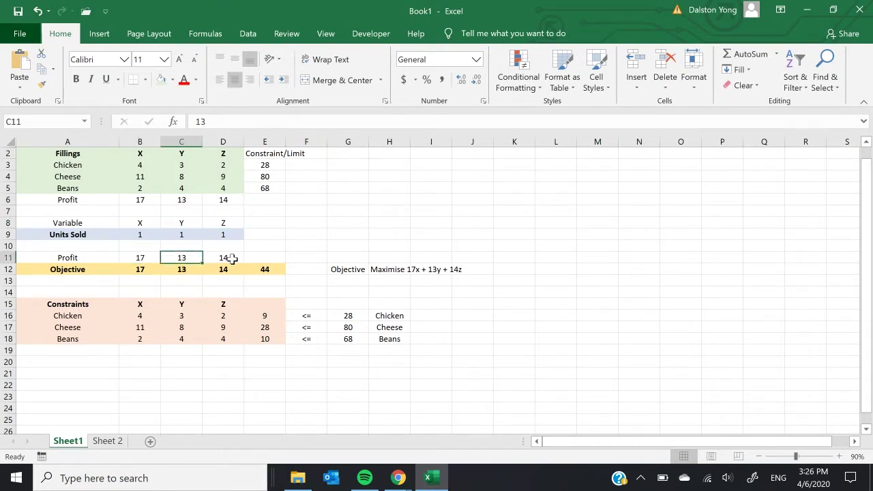
click(232, 259)
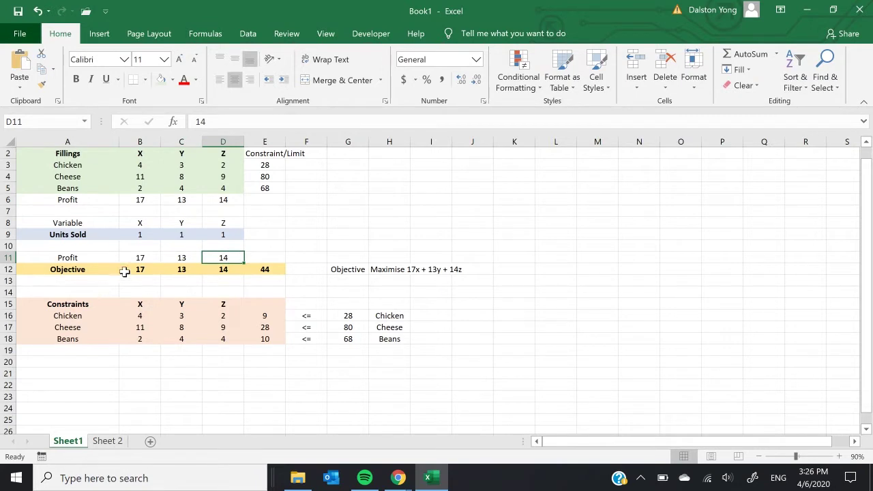
drag(59, 271, 236, 273)
- Enter the total objective in E12 as the sum of B12:D12
click(277, 269)
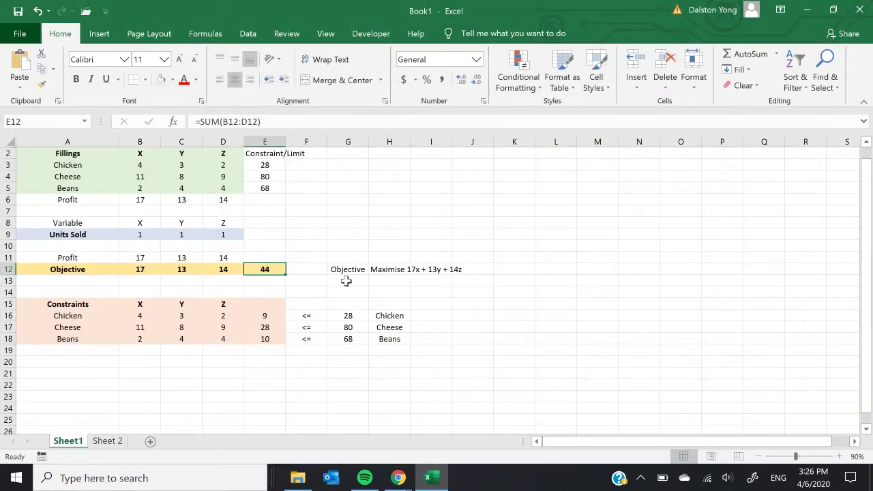
text(=sum()
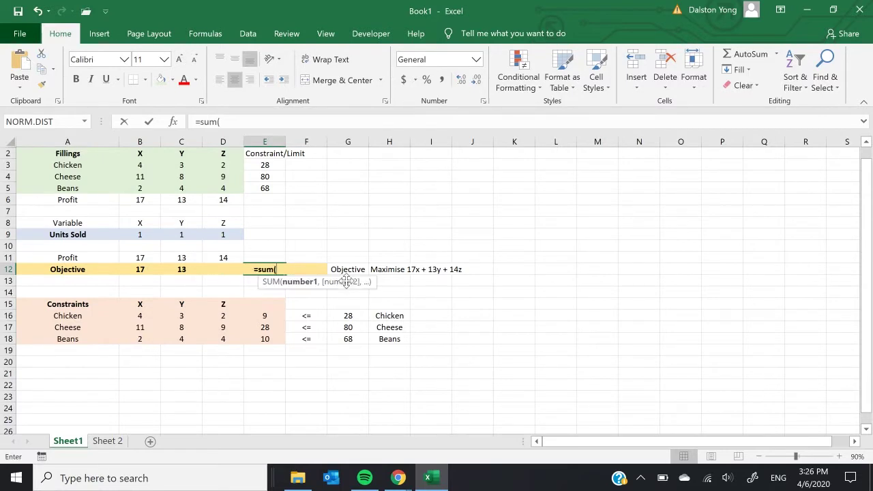
drag(148, 275, 214, 270)
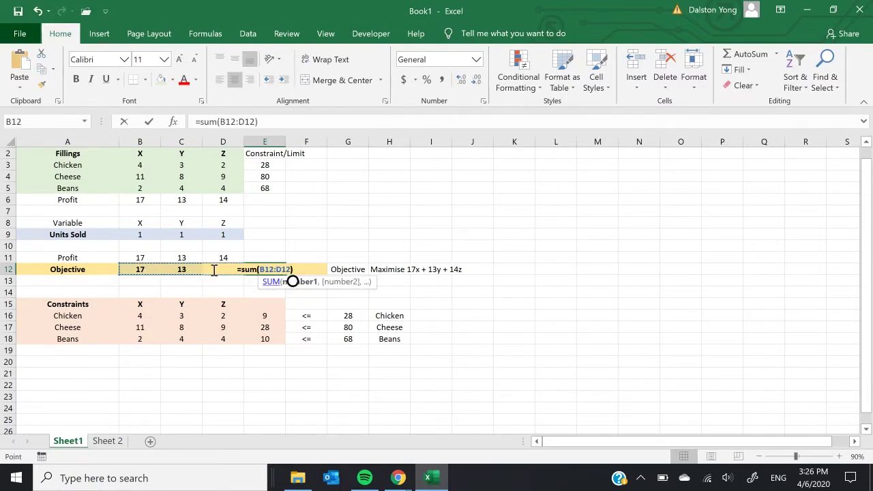
key(Return)
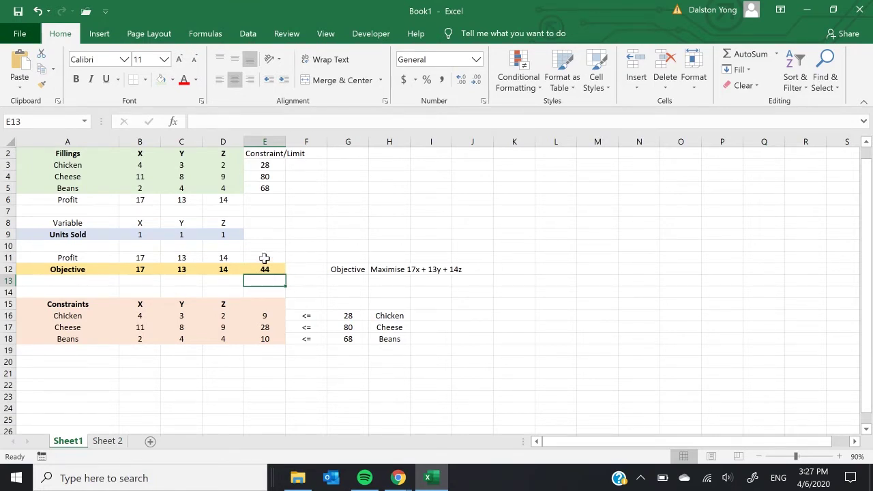
- Examine the X objective formula in B12 and the Units Sold row with its X, Y and Z variables in rows 8 and 9
click(147, 270)
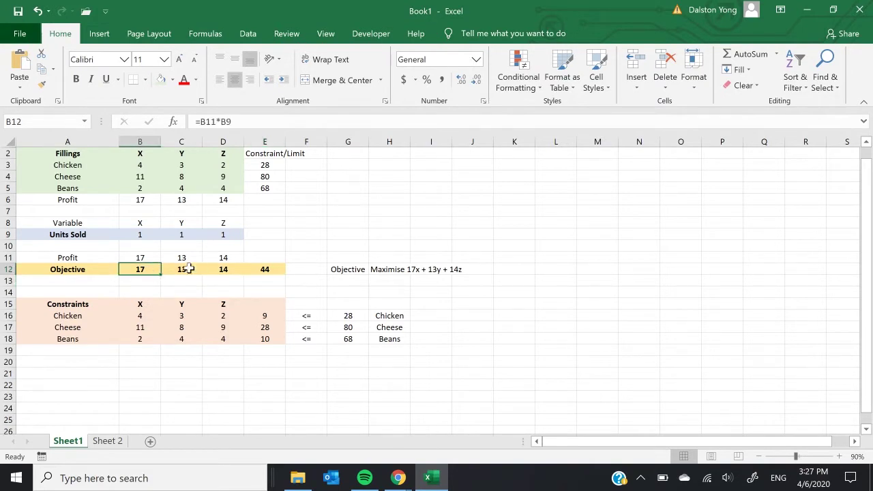
drag(80, 235, 238, 234)
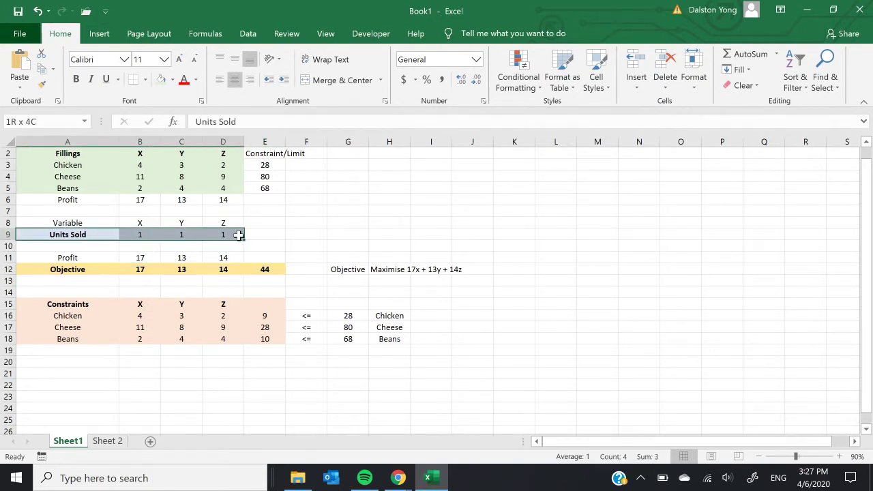
click(341, 243)
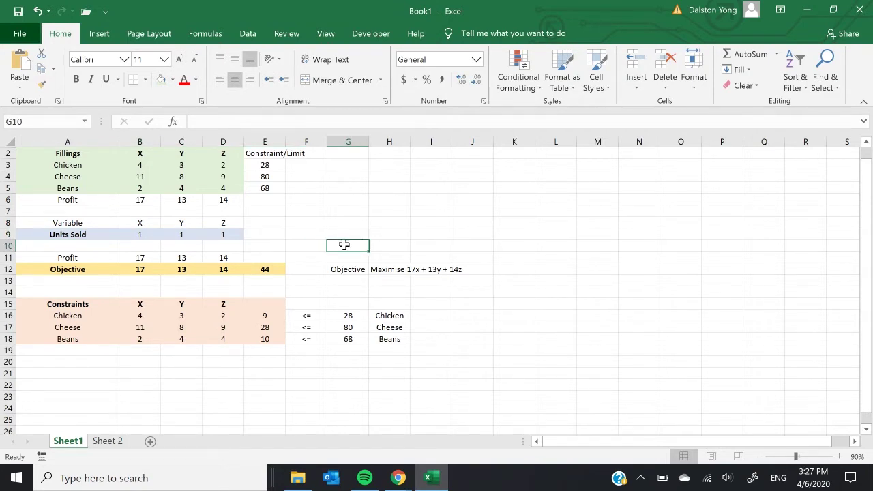
drag(152, 223, 147, 232)
drag(200, 223, 198, 234)
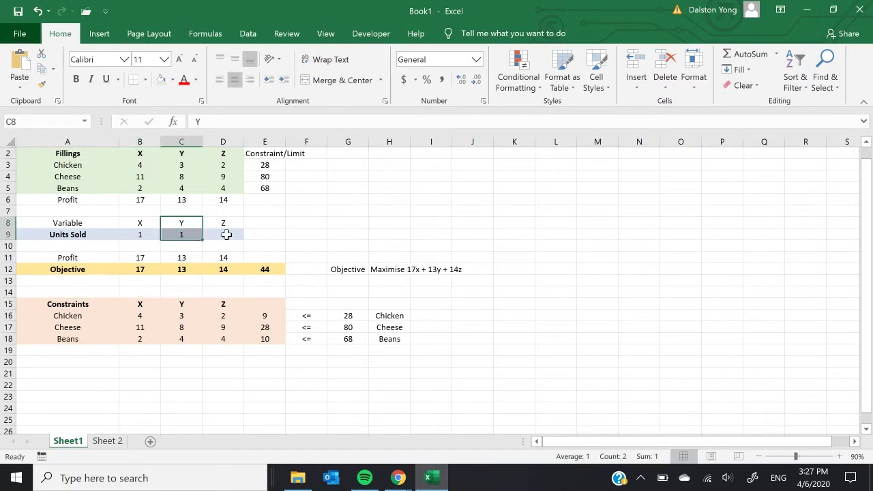
click(232, 223)
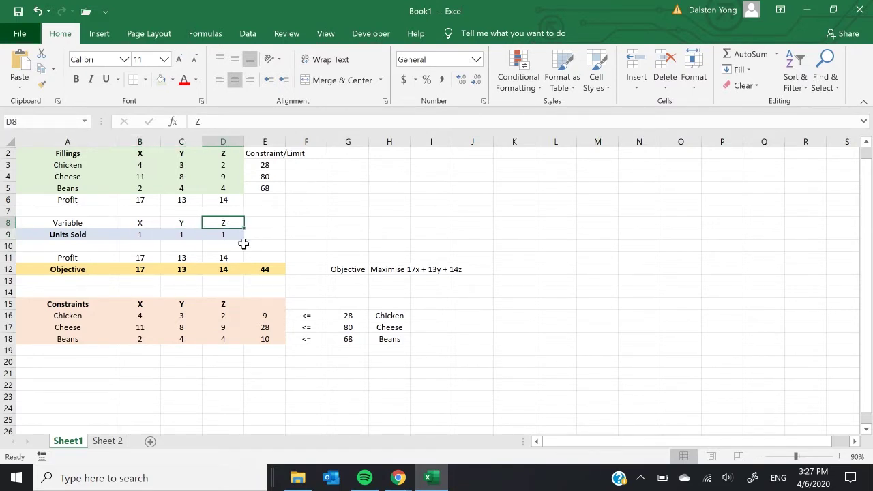
drag(132, 236, 226, 231)
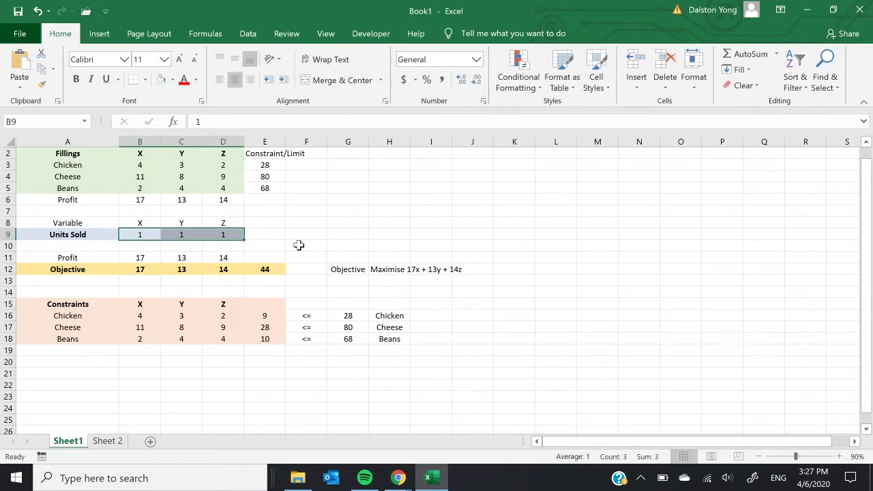
click(401, 234)
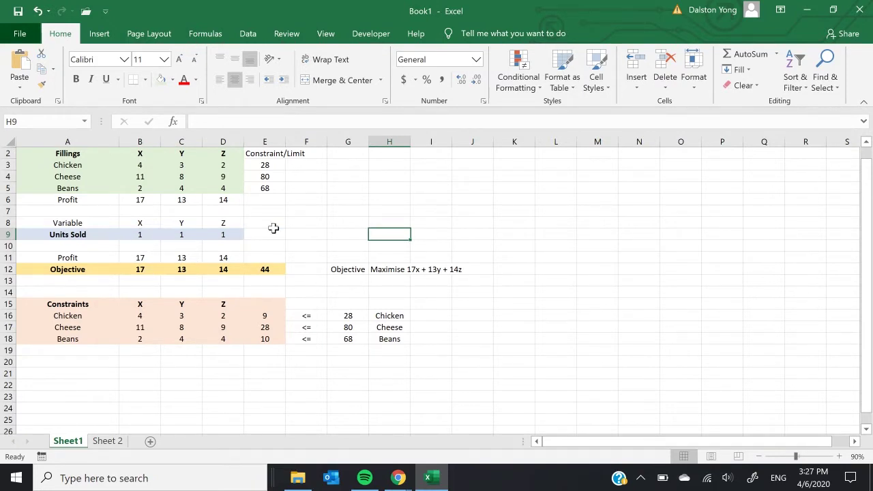
- Set the units sold for X in B9 to 2 to test the total objective in E12
click(274, 266)
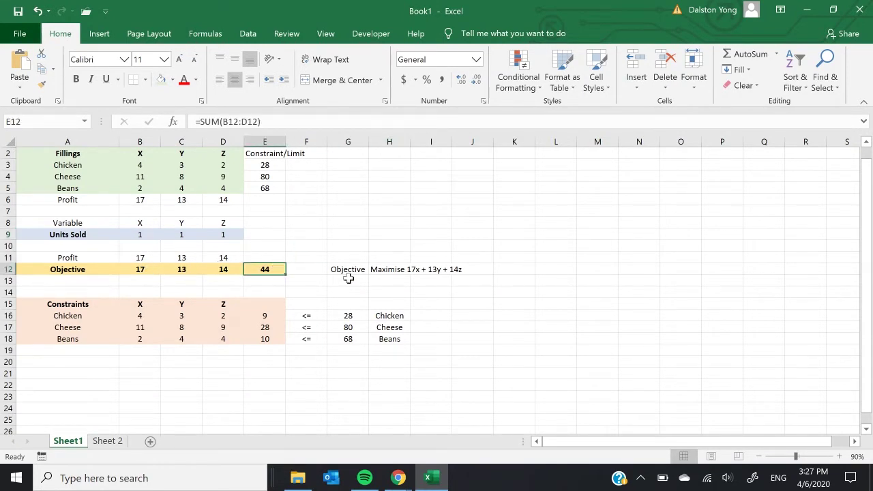
click(143, 238)
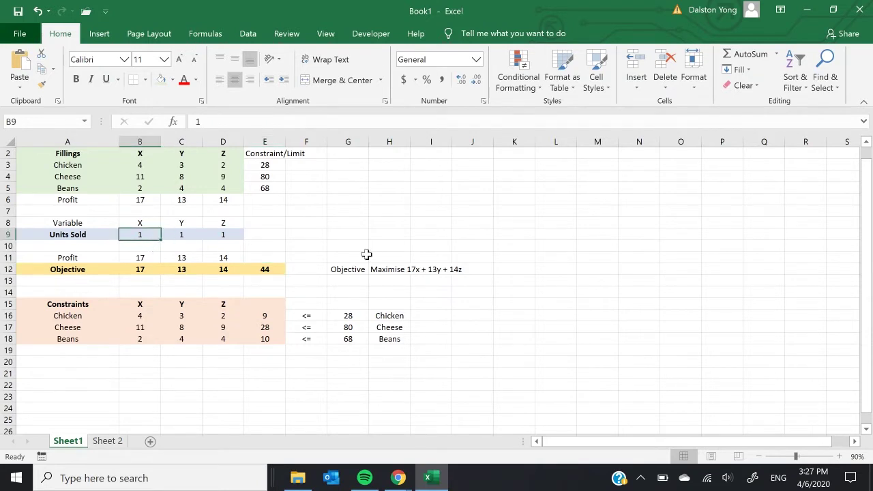
key(Return)
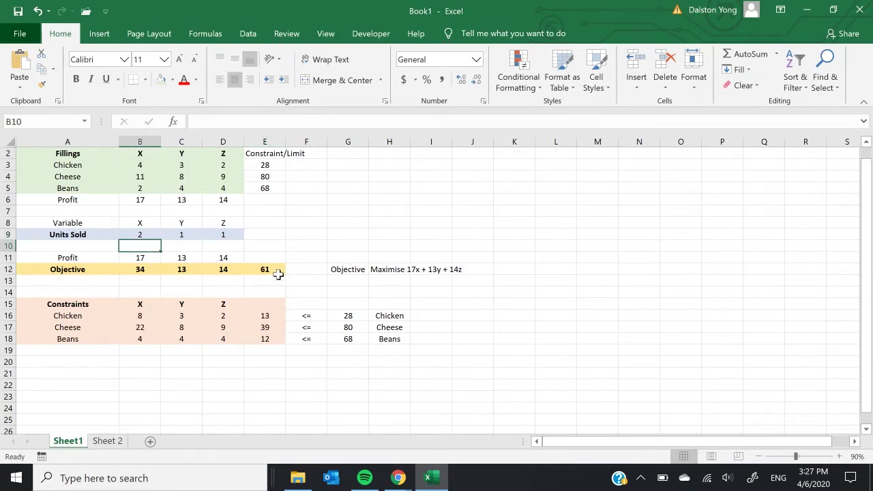
- Inspect the Objective row formulas for X, Y and Z in B12, C12 and D12 without changing them
double_click(151, 270)
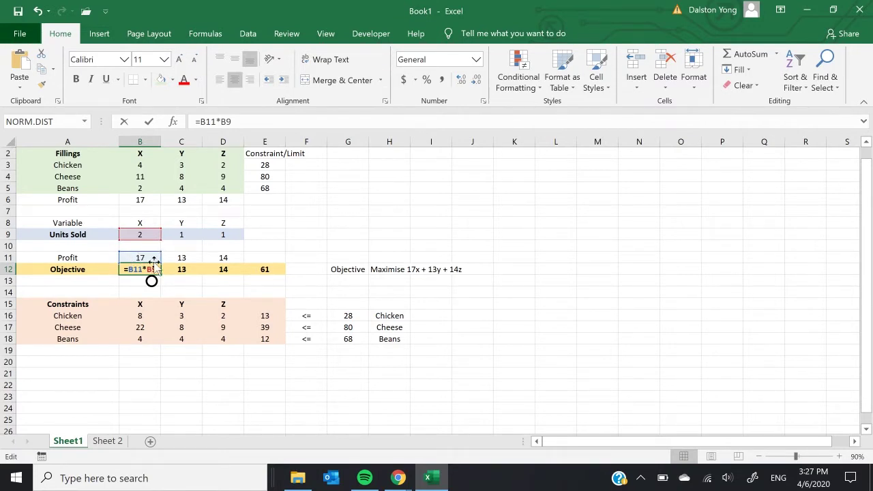
key(ctrl+Return)
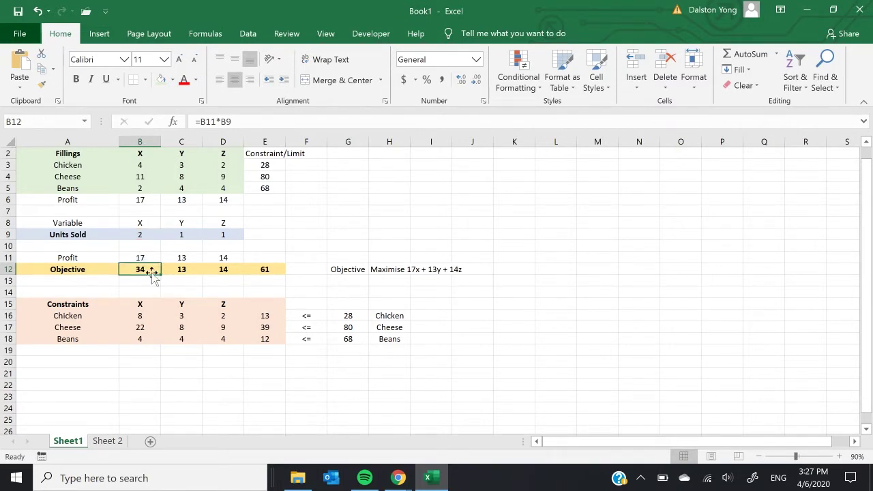
double_click(184, 272)
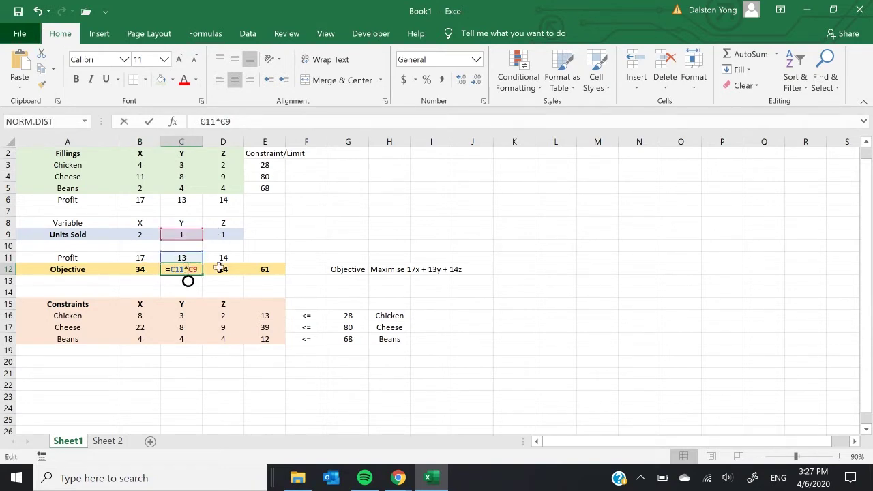
click(220, 269)
key(Escape)
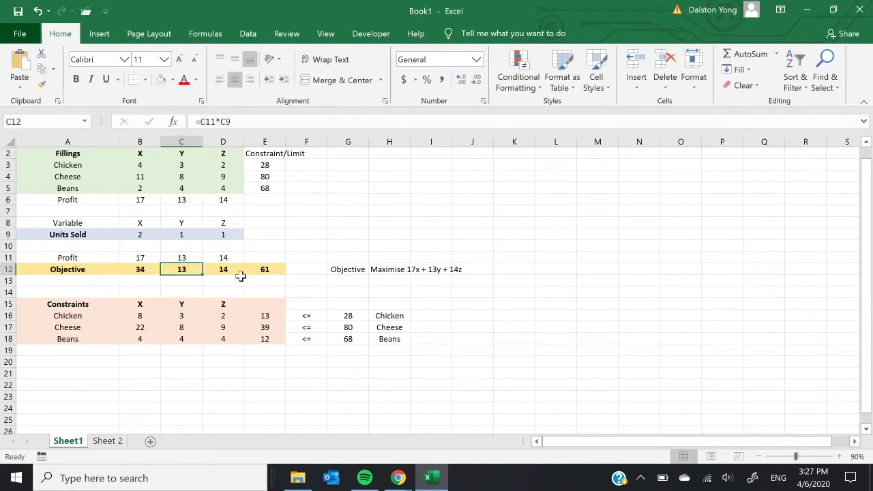
click(237, 276)
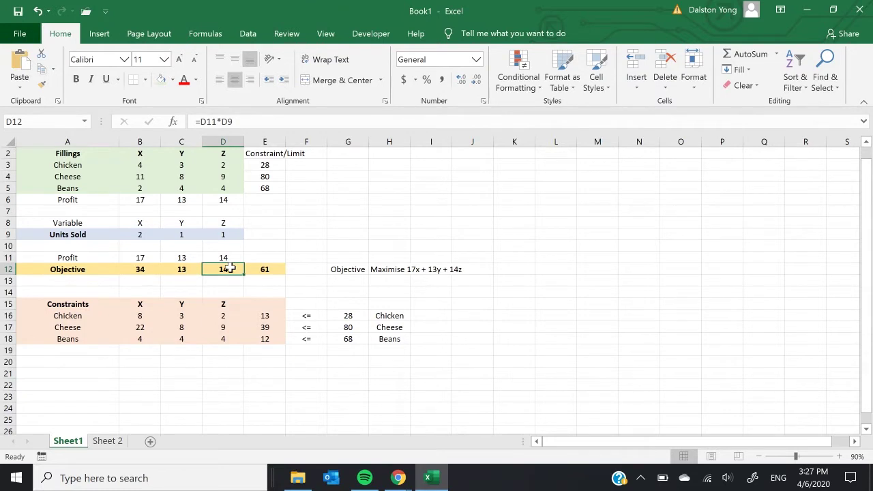
double_click(230, 269)
click(306, 233)
key(Escape)
- Fill the Units Sold row, A9:D9, with the standard light blue colour
drag(95, 238, 240, 234)
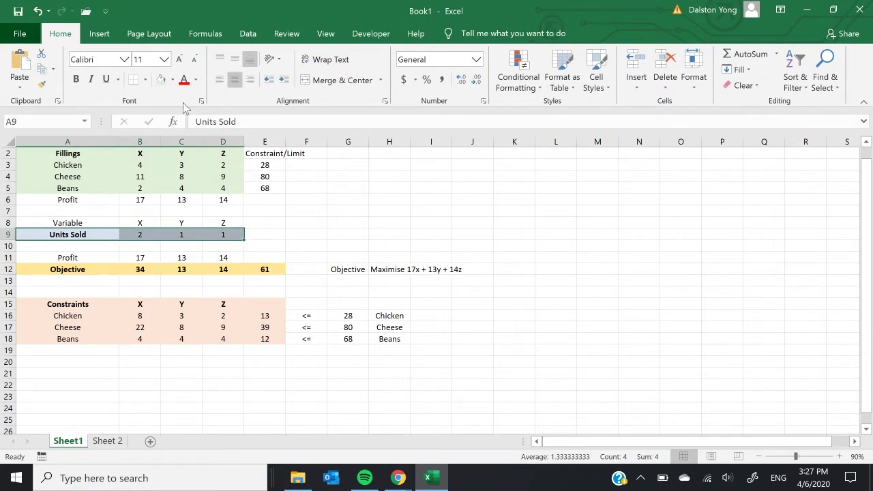
click(173, 80)
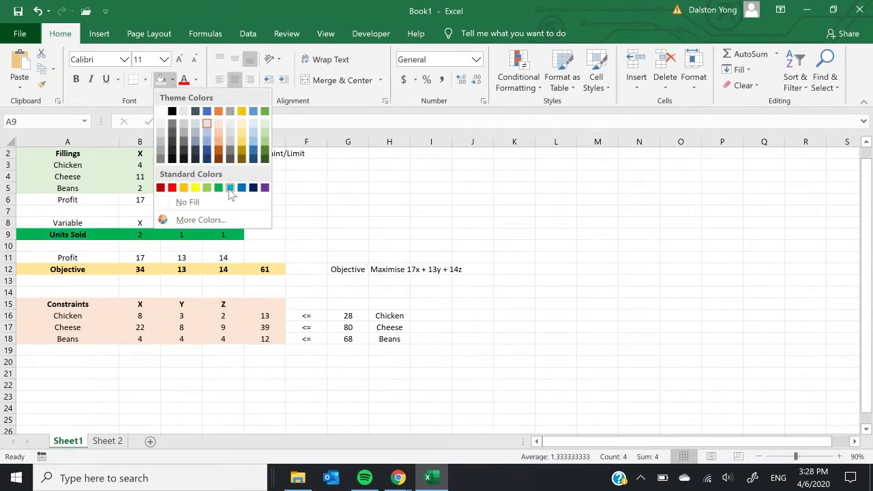
click(230, 187)
click(320, 245)
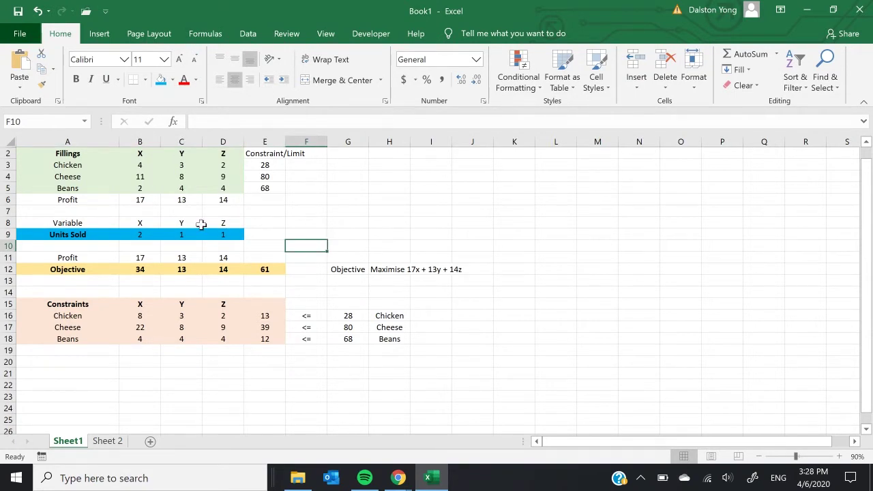
- Review the variable cells B9:D9, the Objective note in G12:H12 and the Variable and Objective labels in column A
drag(134, 236, 222, 236)
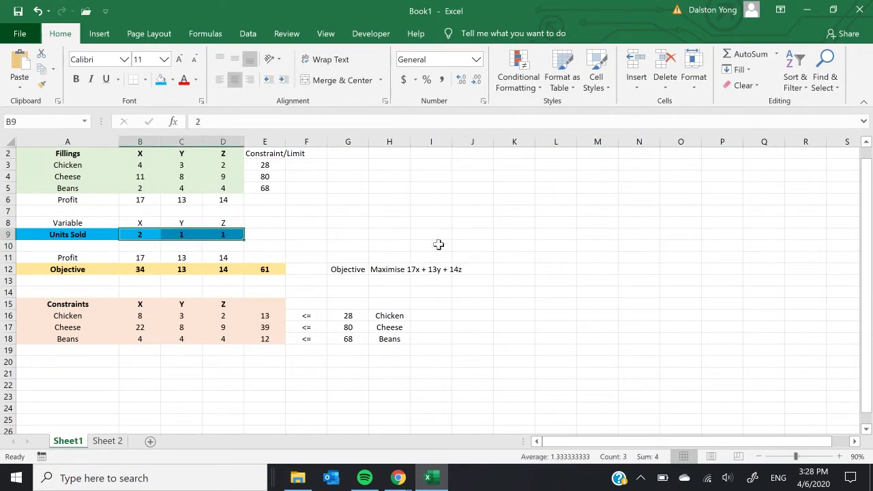
click(408, 231)
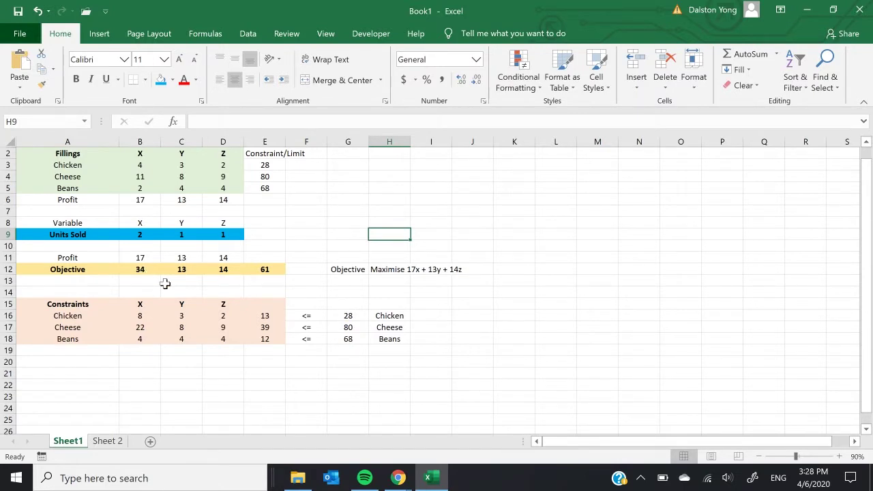
click(393, 270)
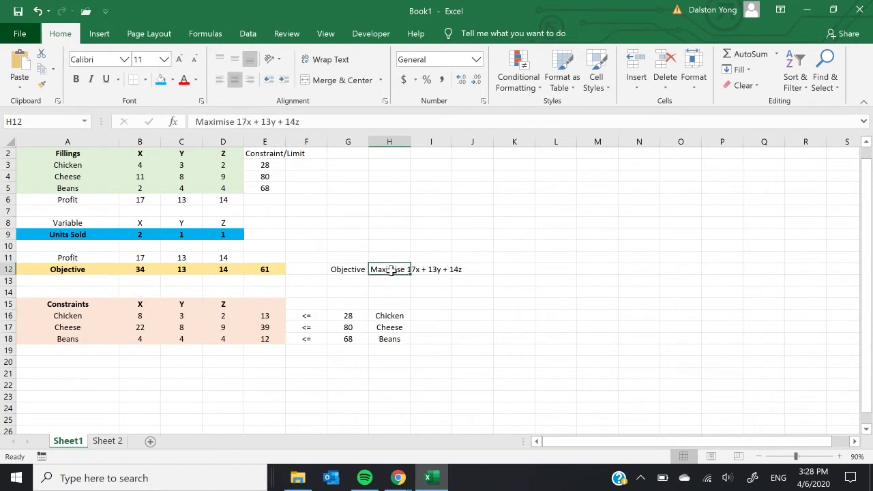
click(350, 271)
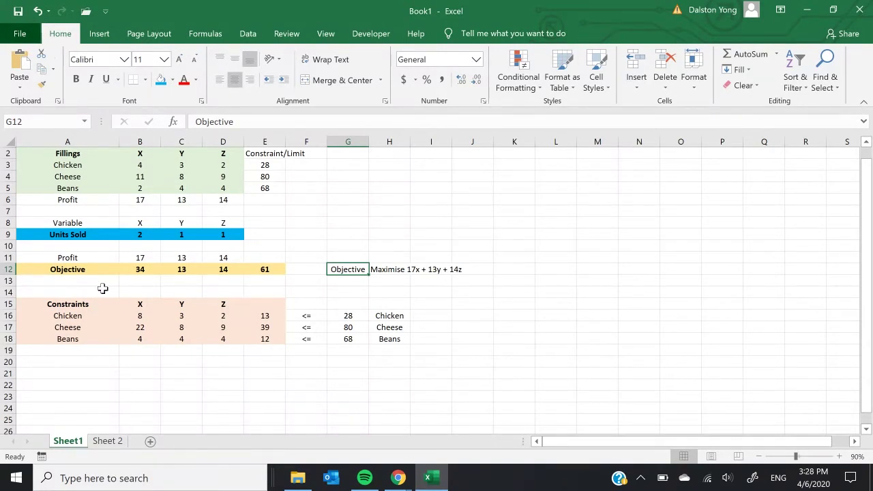
click(92, 226)
click(90, 269)
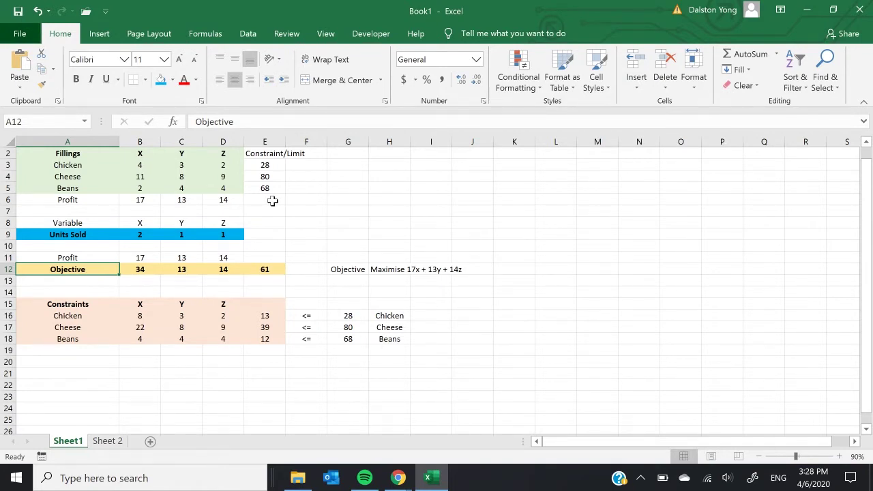
- Compare the filling limits in E3:E5 with the constraint limits and their filling names in G16:H18
click(276, 165)
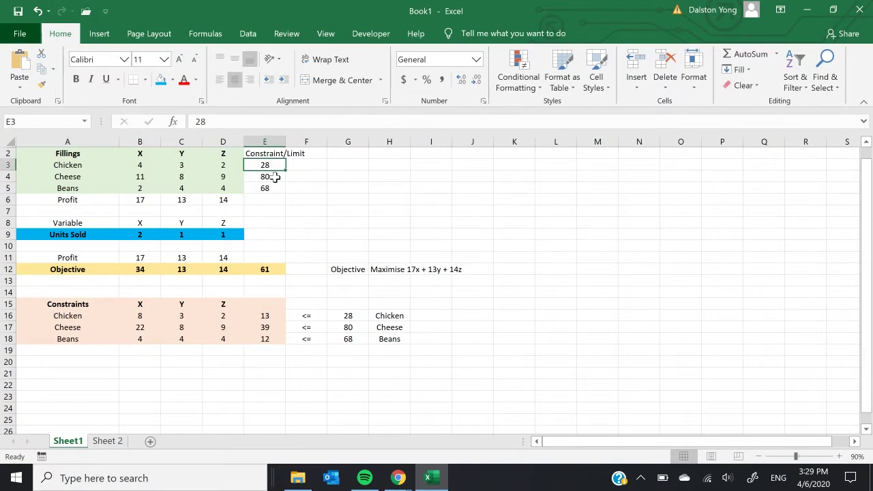
click(274, 177)
click(265, 187)
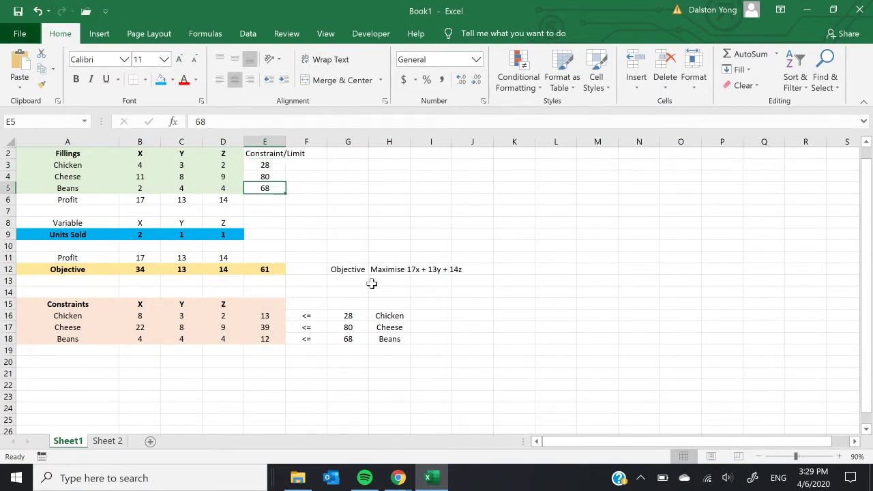
drag(347, 315, 383, 349)
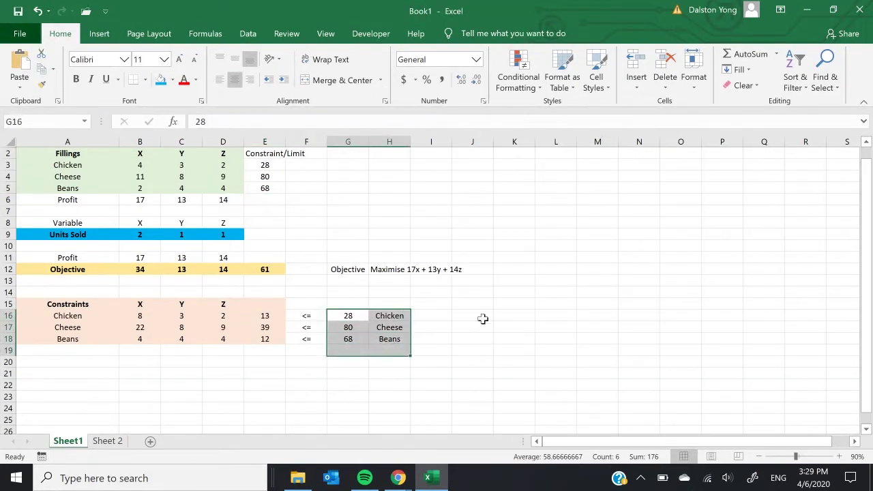
click(518, 315)
drag(348, 315, 386, 338)
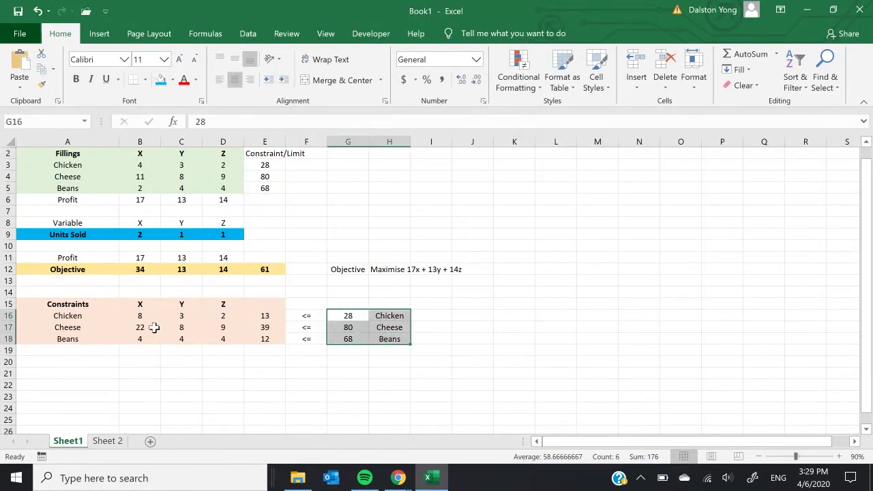
- Set the units sold for X in B9 back to 1
click(149, 239)
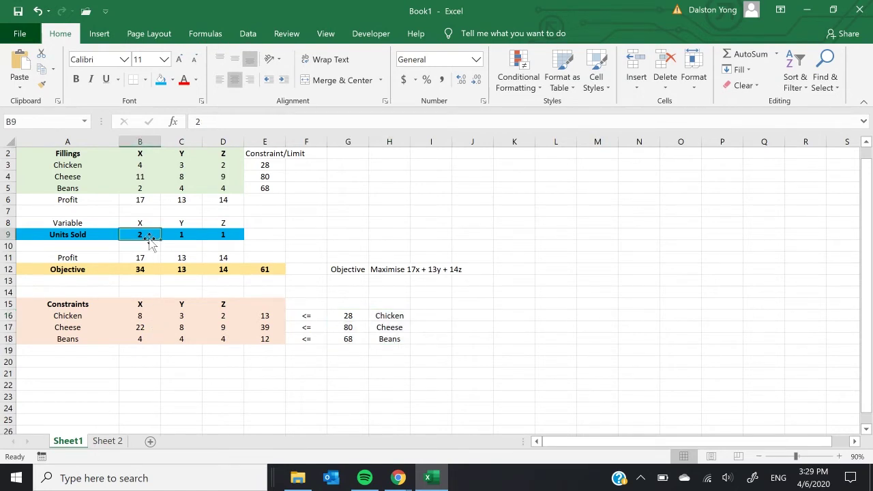
text(1)
click(302, 256)
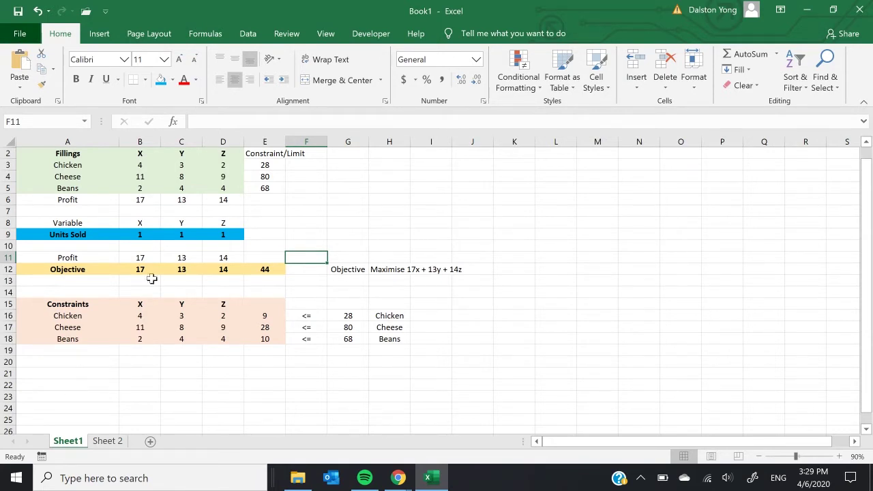
- Inspect the Chicken constraint formula for X in B16 without changing it
double_click(143, 315)
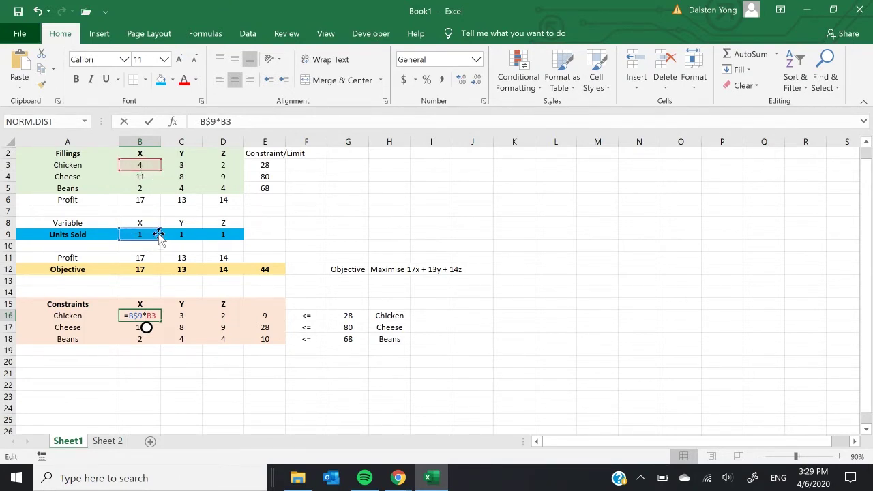
key(Escape)
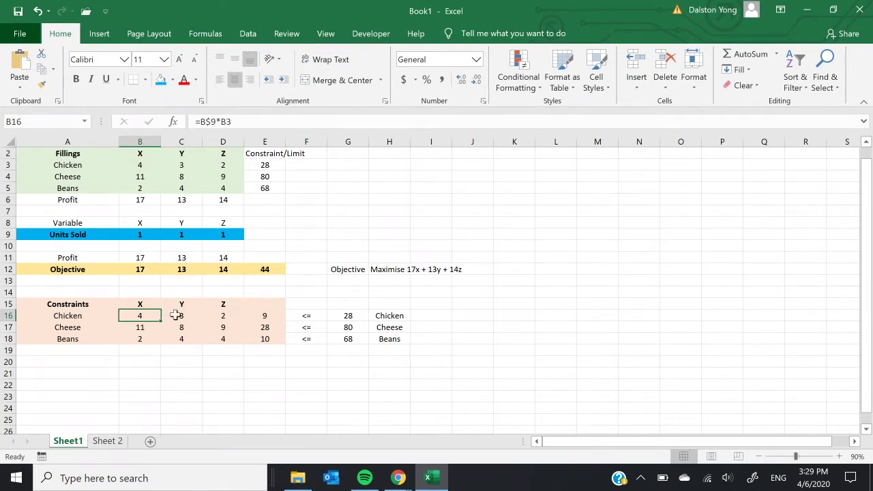
- Inspect the Chicken constraint formulas for Y in C16 and Z in D16 without changing them
double_click(174, 315)
double_click(232, 315)
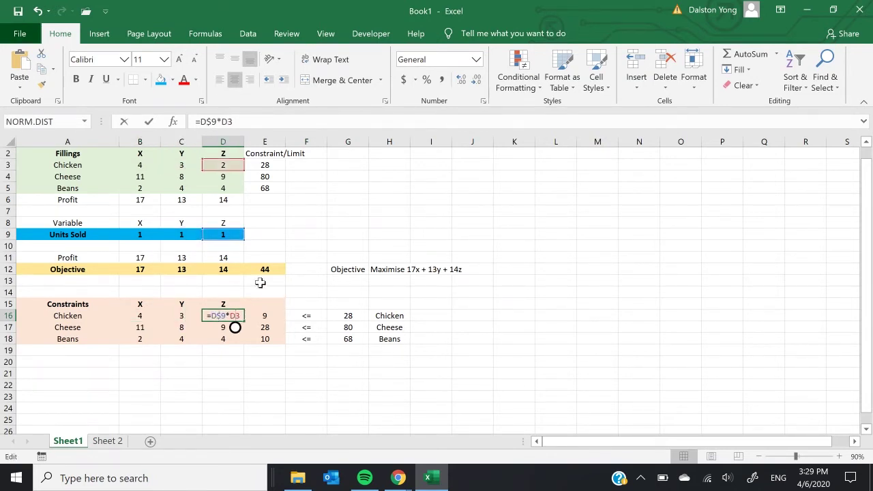
key(Escape)
- Set the units sold for X in B9 to 2 and check the X and Y columns of the constraints table
click(146, 236)
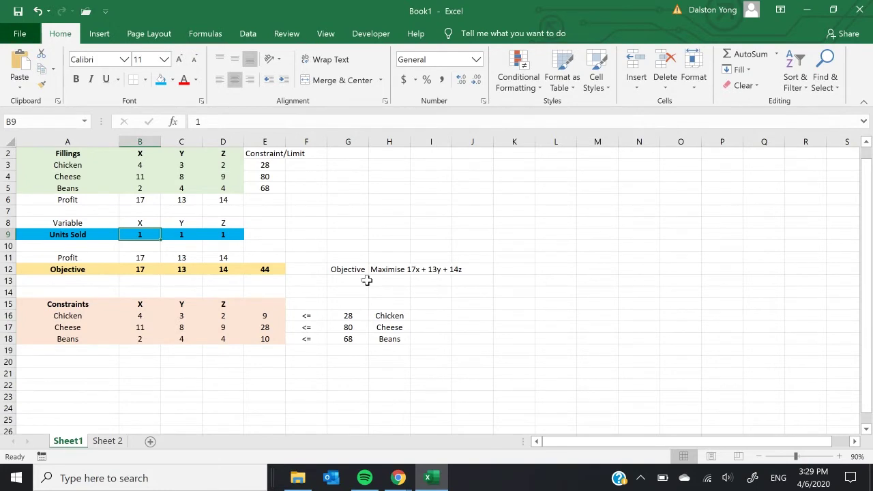
text(2)
click(351, 234)
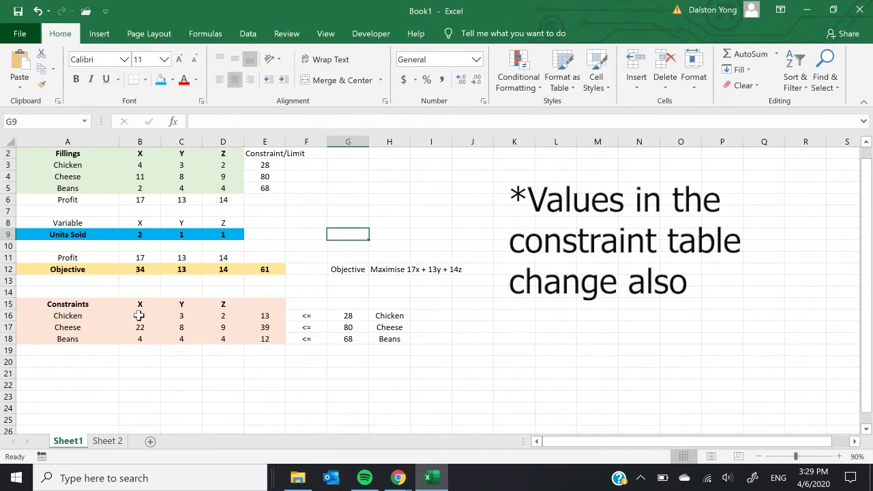
drag(138, 315, 143, 335)
click(183, 315)
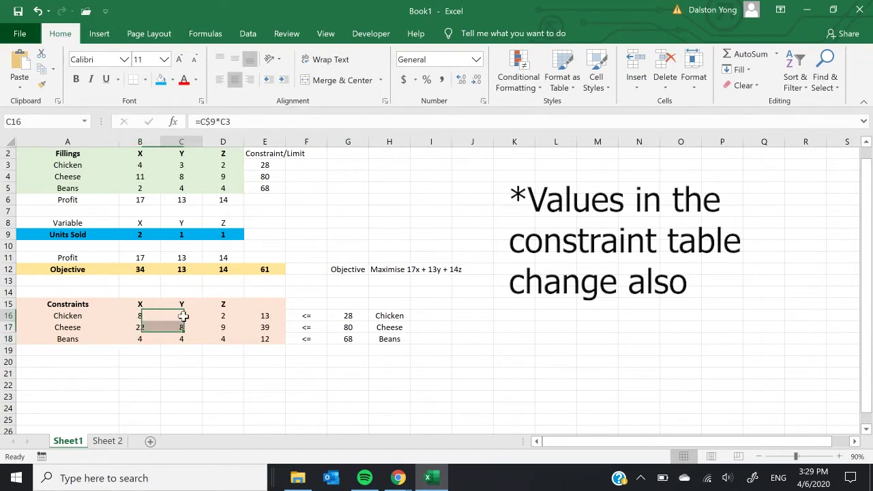
drag(182, 316, 181, 339)
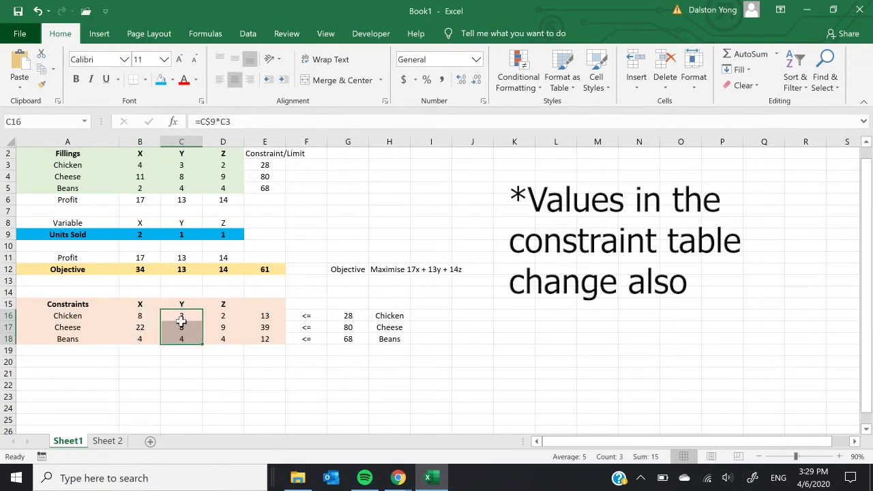
- Set the units sold for Y in C9 to 2 and review the objective rows and the constraints table with its row sums
click(178, 235)
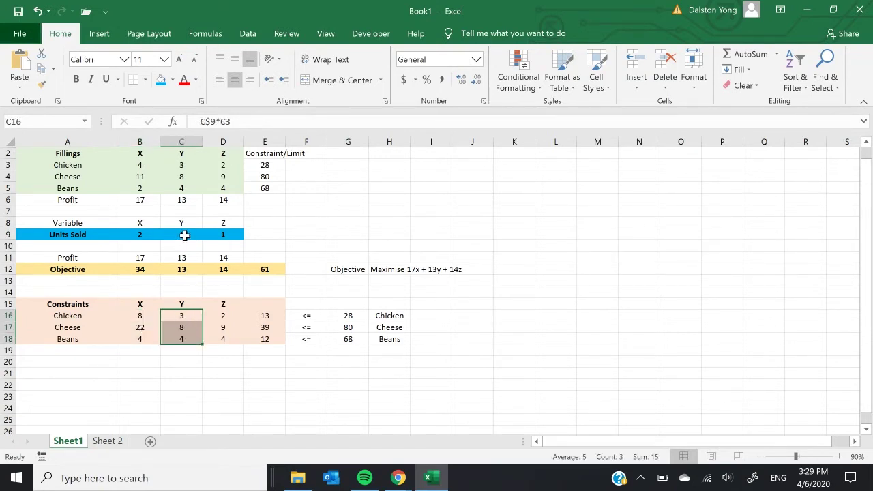
text(2)
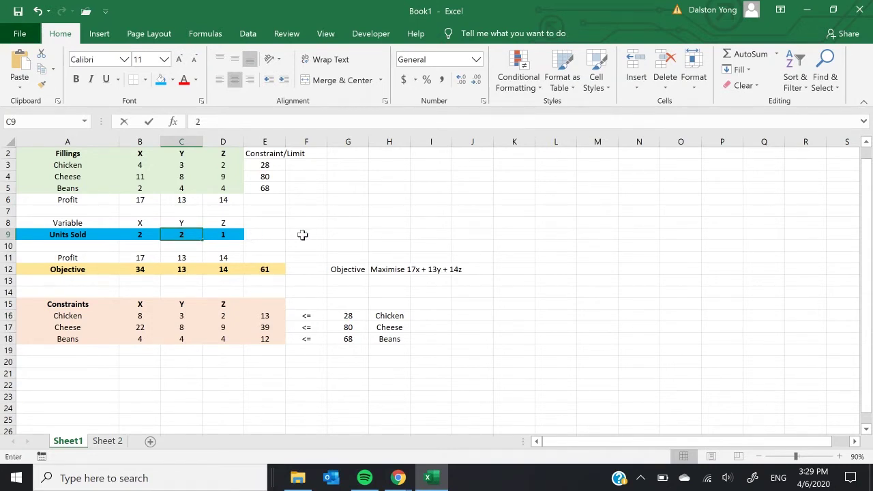
click(304, 236)
drag(71, 272, 284, 258)
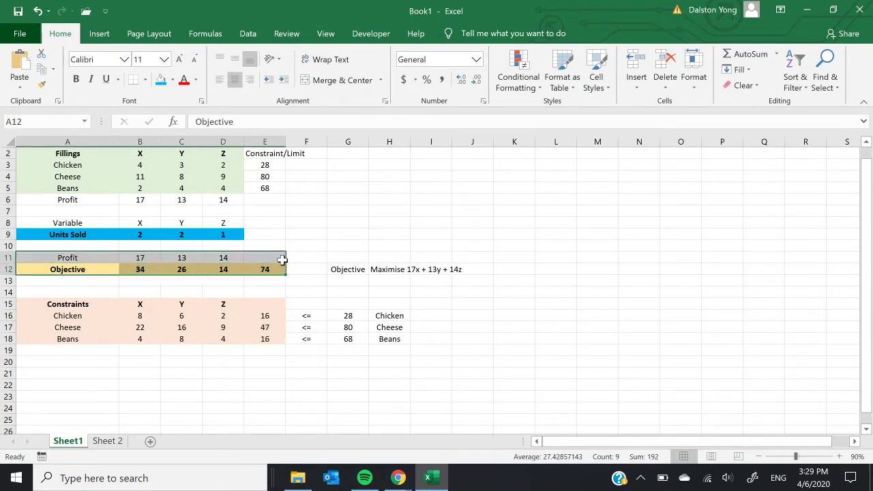
drag(97, 307, 221, 343)
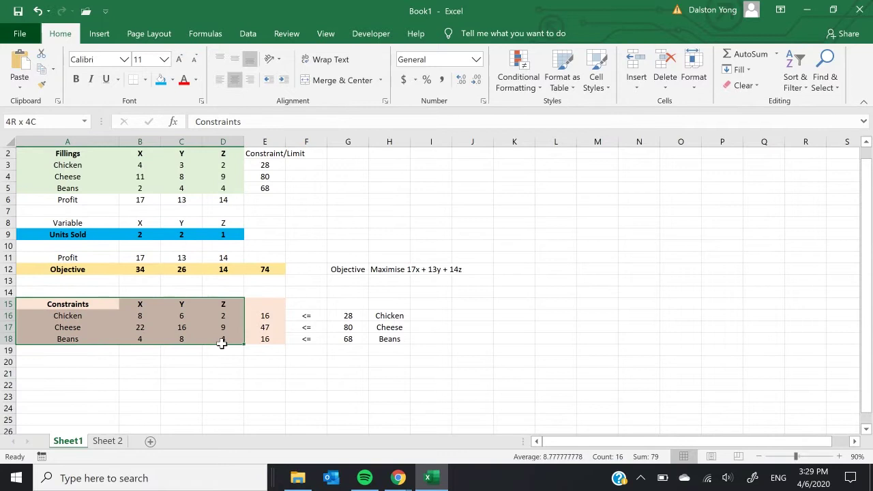
click(298, 340)
mouse_move(267, 318)
mouse_down()
mouse_move(266, 348)
mouse_move(265, 335)
mouse_up()
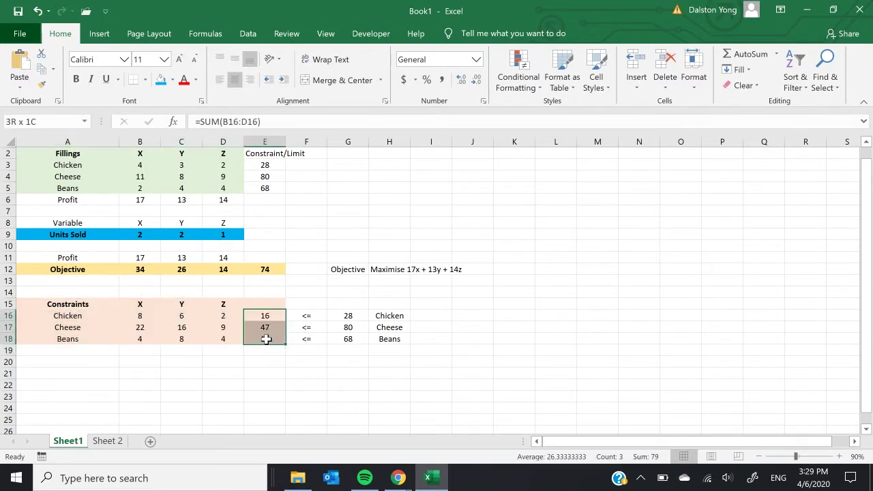
- Enter the heading Total in E15 above the constraint row sums
click(269, 304)
text(Tot)
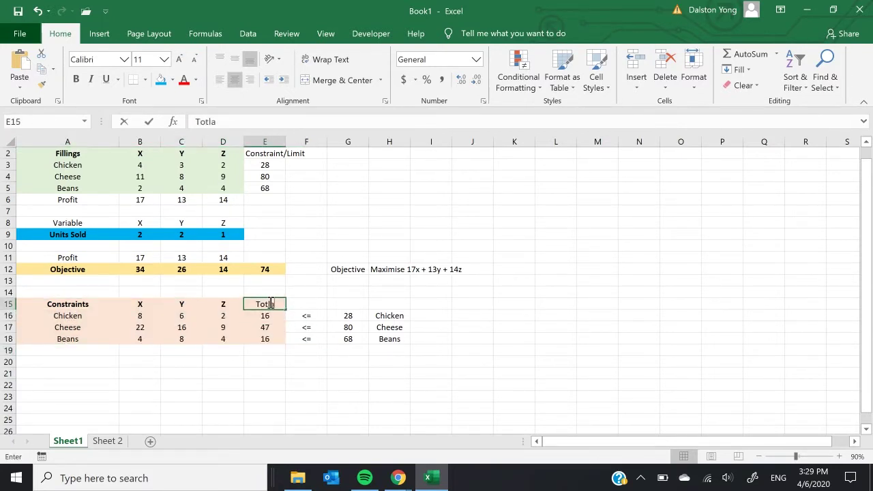
text(a;)
key(Return)
key(Up)
key(F2)
key(BackSpace)
text(l)
key(Return)
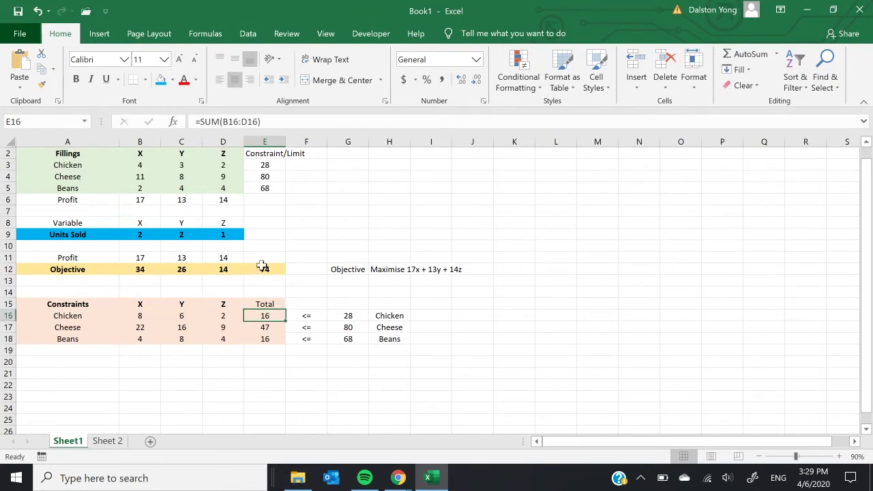
- Inspect the Chicken total formula in E16 and compare the filling totals in E16:E18 with their limits in G16:G18
double_click(279, 316)
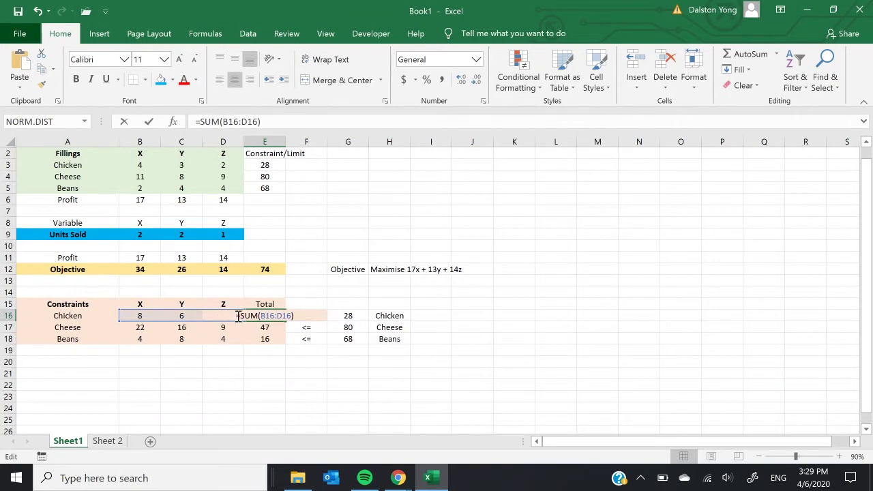
key(Escape)
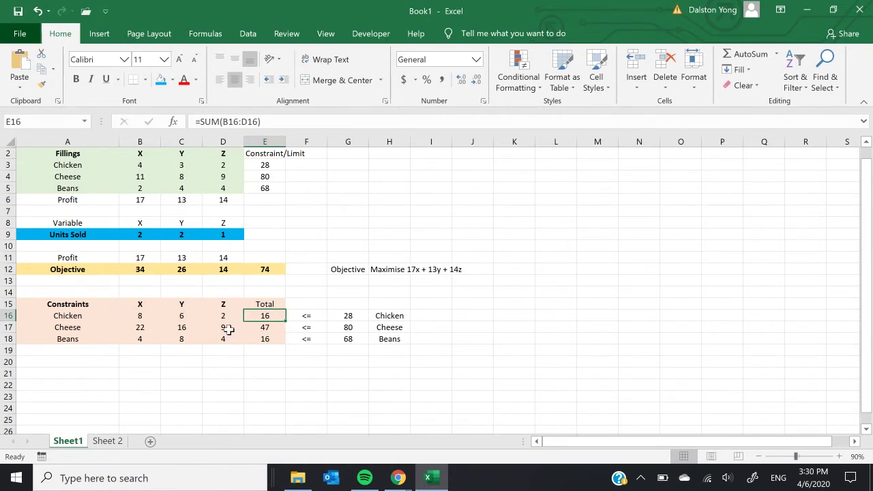
click(289, 339)
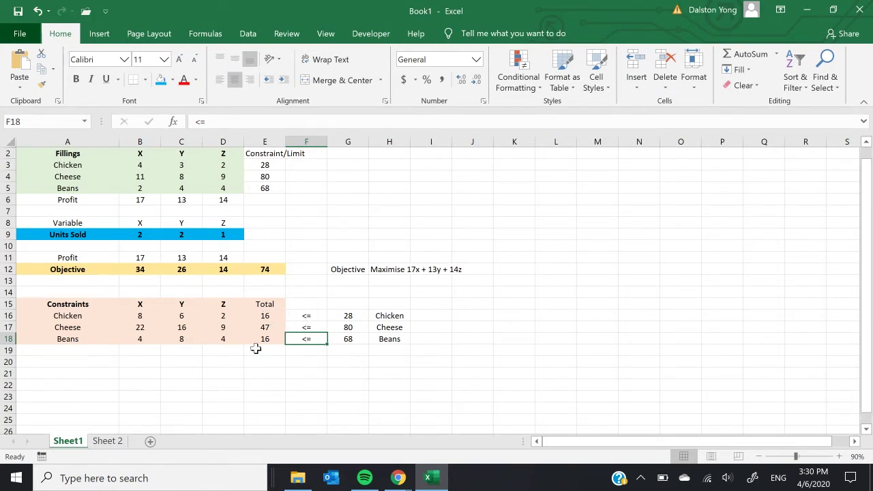
click(349, 316)
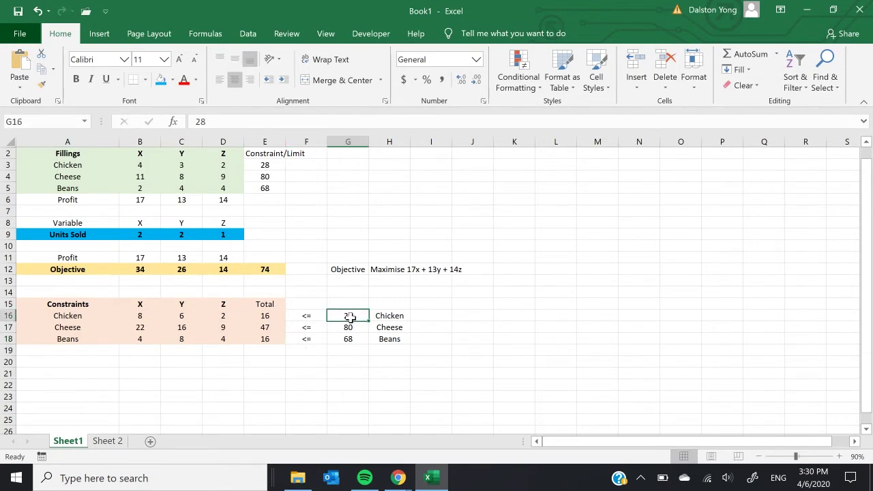
click(268, 332)
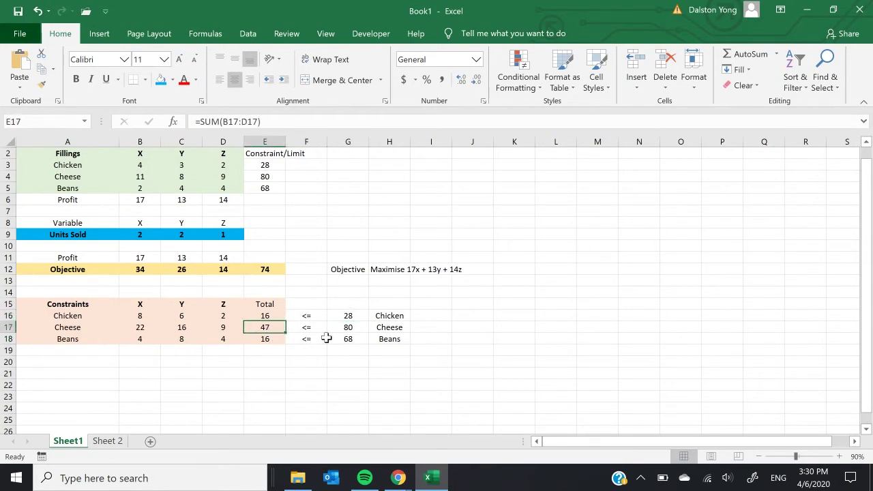
click(360, 330)
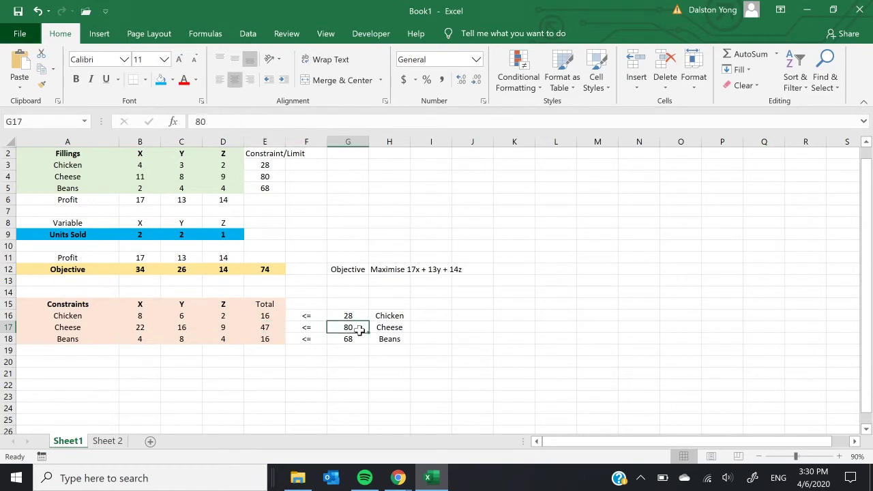
click(270, 339)
click(382, 341)
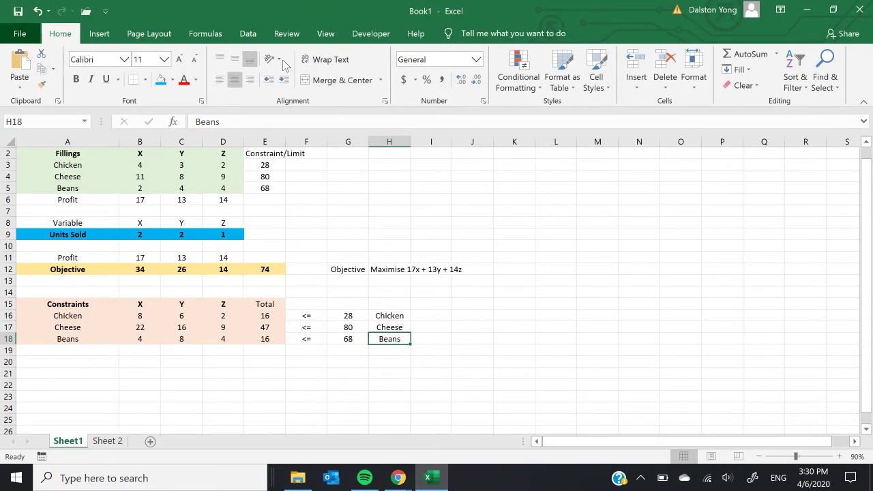
- Open Solver and set its objective to the total profit cell E12 with the Max option
click(248, 33)
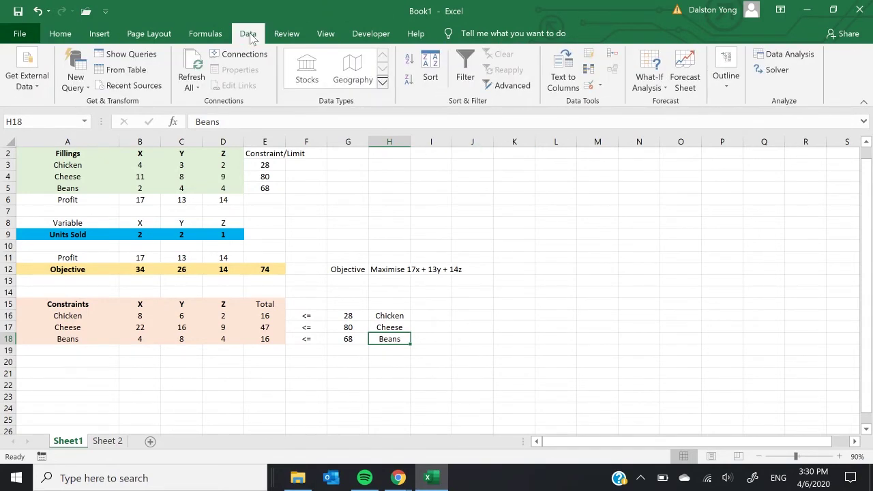
click(781, 74)
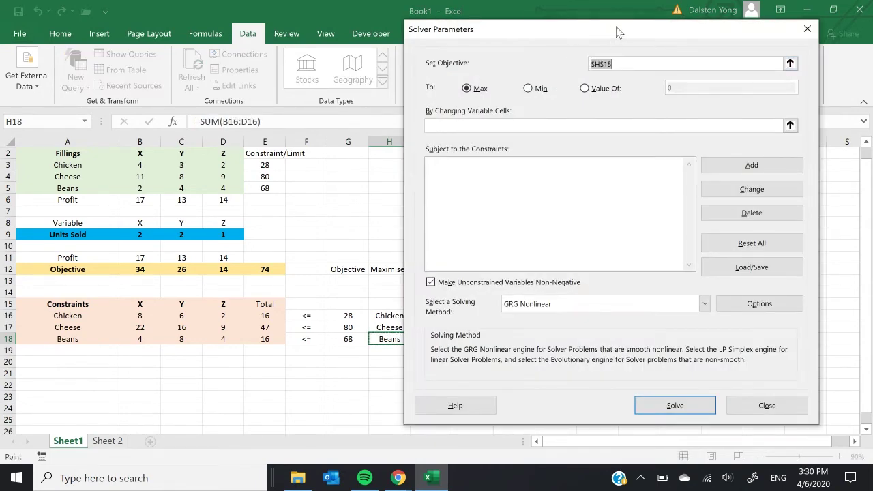
drag(611, 28, 652, 25)
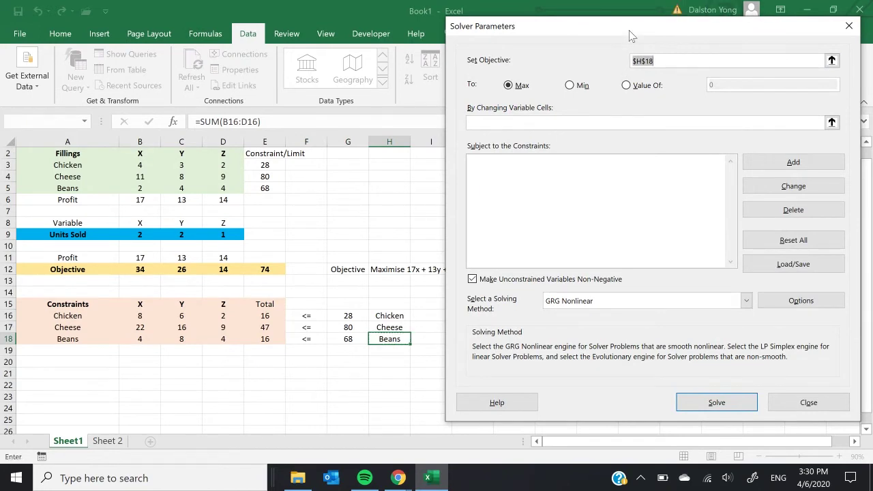
drag(629, 30, 623, 41)
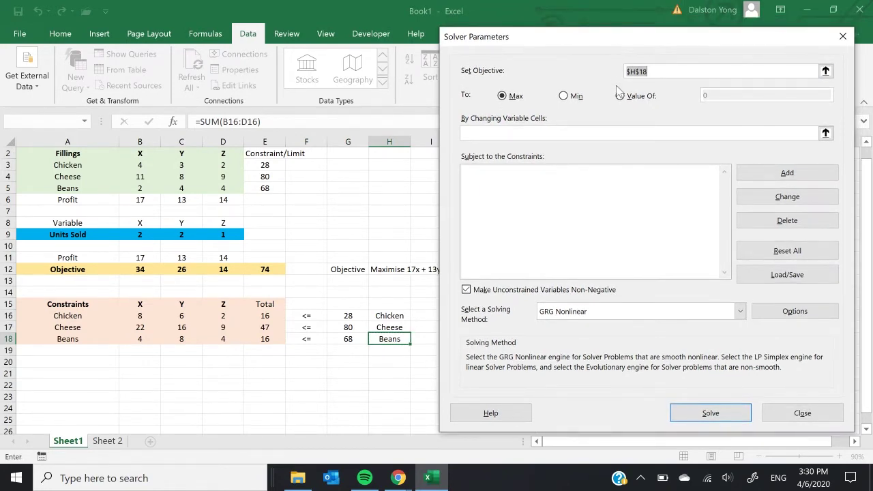
click(825, 70)
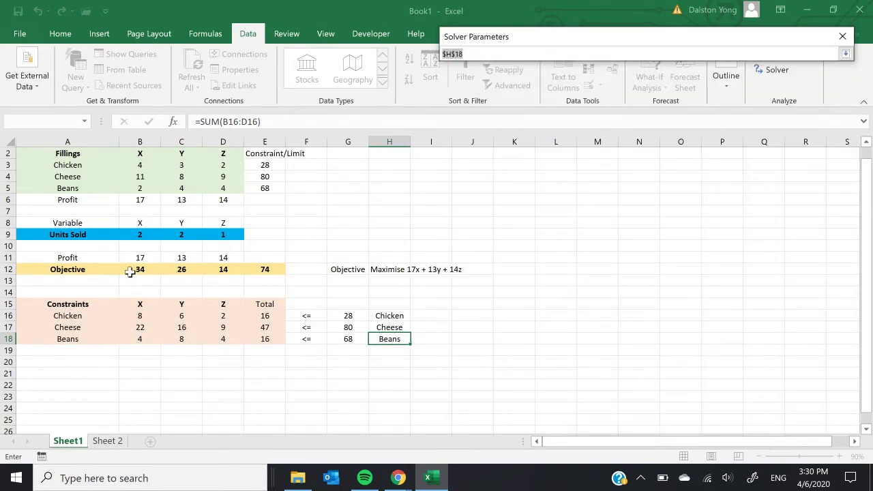
click(279, 270)
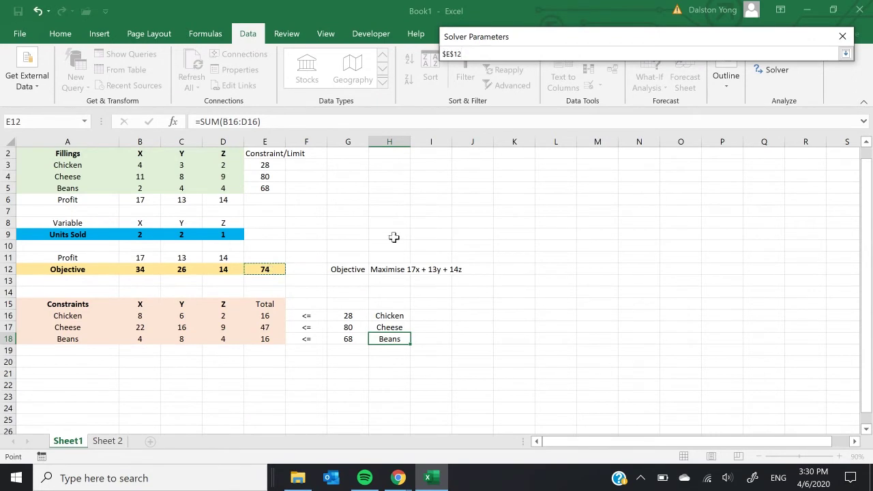
click(845, 53)
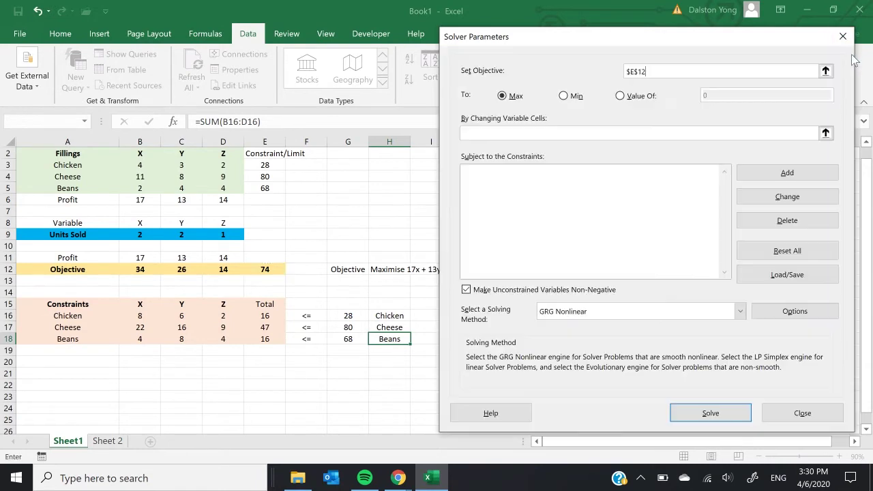
click(570, 97)
click(626, 96)
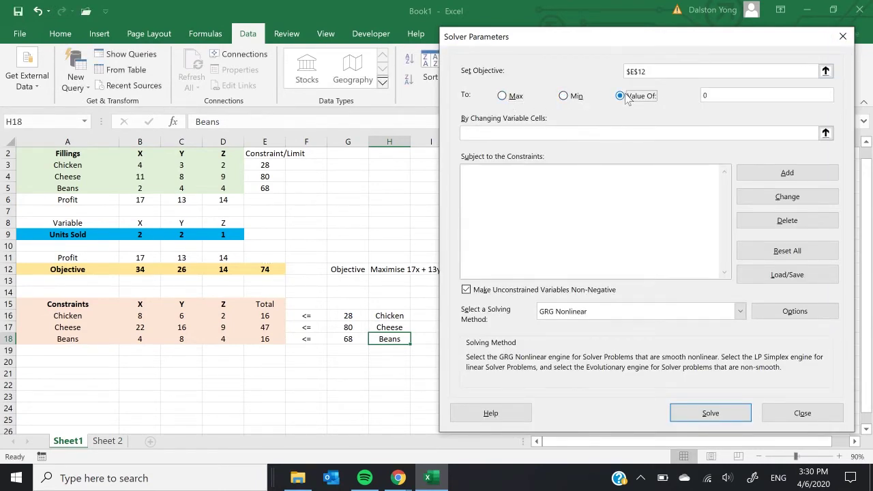
click(515, 97)
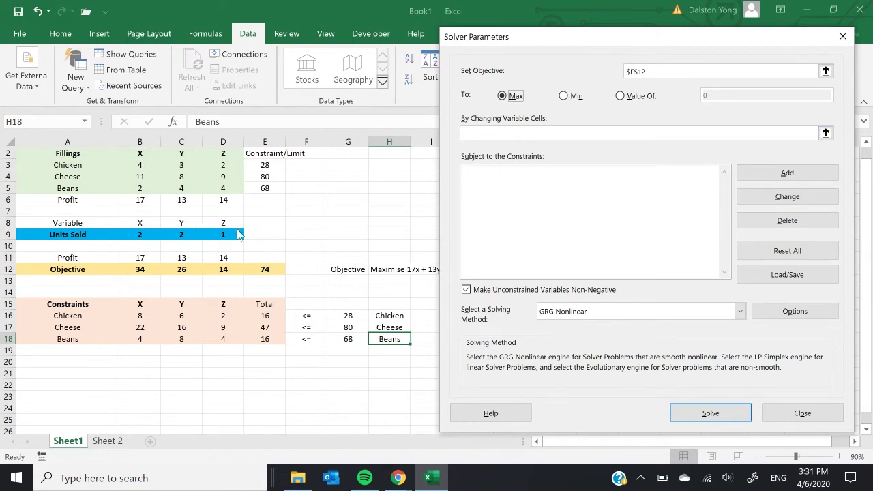
- Set the Solver's changing variable cells to the units sold in B9:D9
click(826, 133)
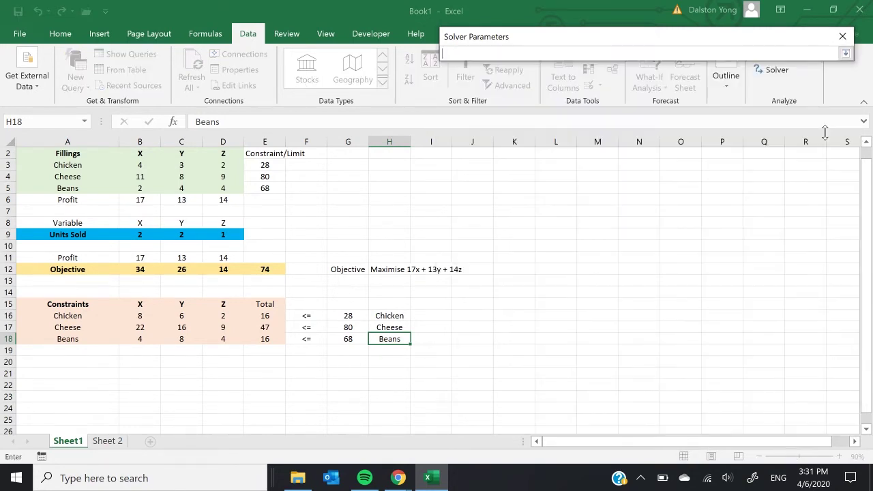
drag(146, 234, 214, 236)
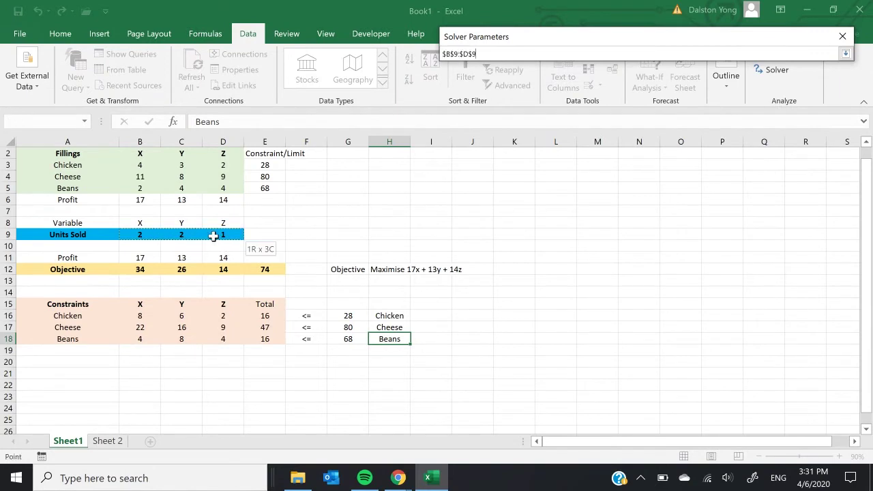
key(Return)
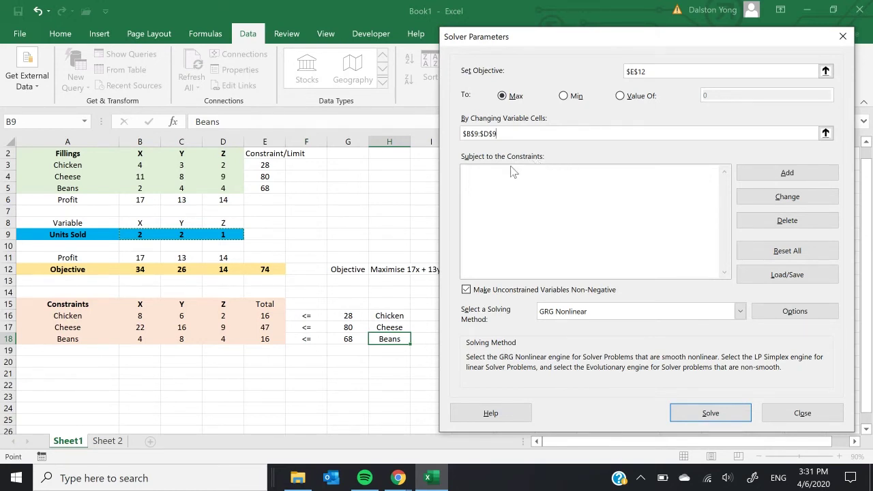
- Add a Solver constraint that the Chicken total in E16 is <= its limit in G16
click(617, 196)
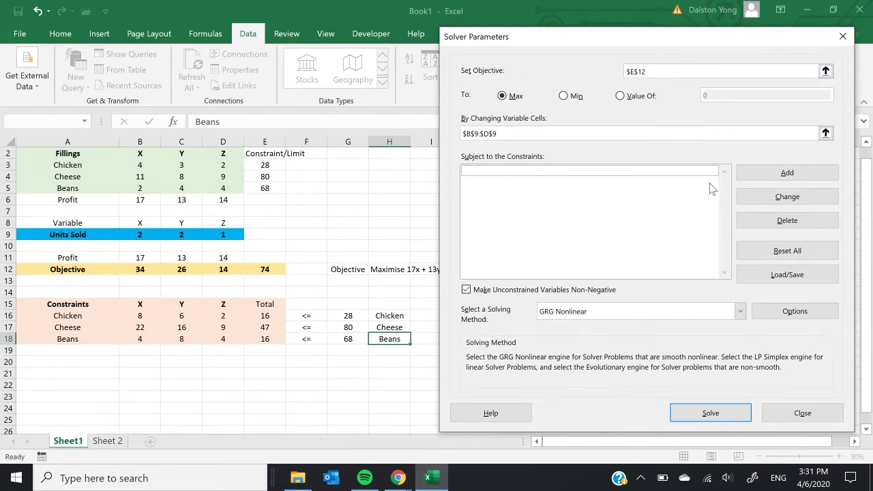
click(771, 173)
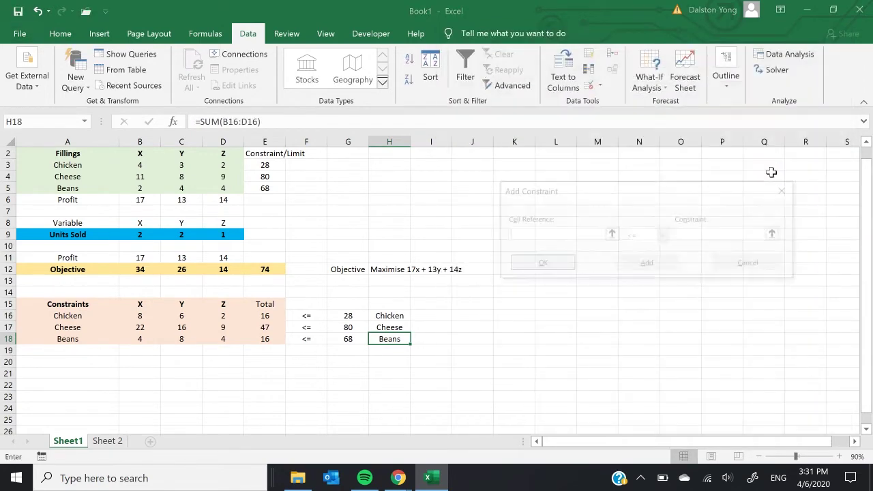
drag(640, 198, 425, 152)
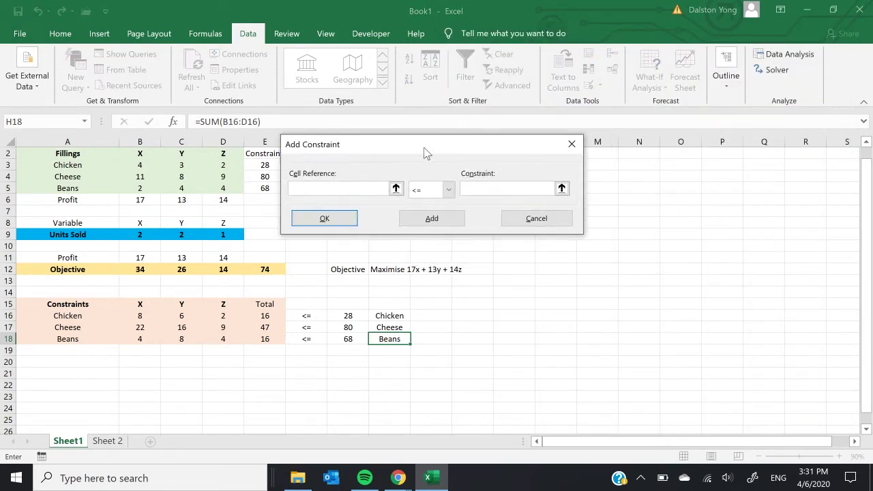
click(265, 316)
click(513, 188)
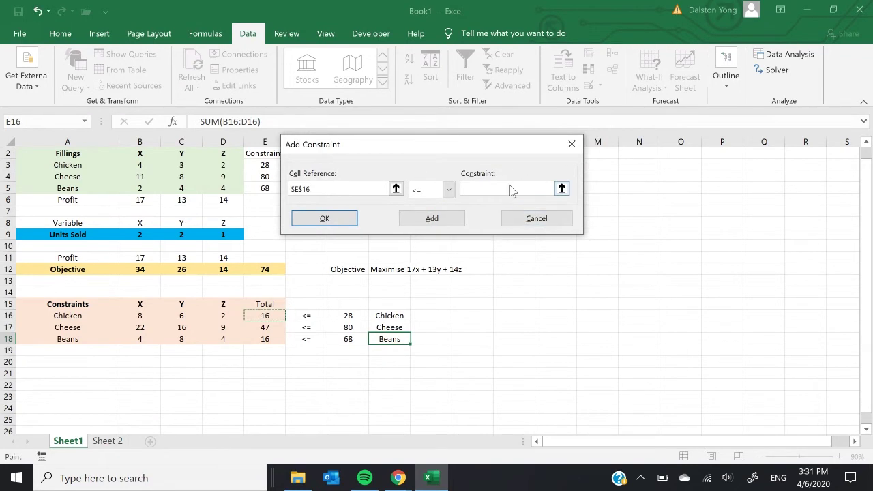
click(347, 316)
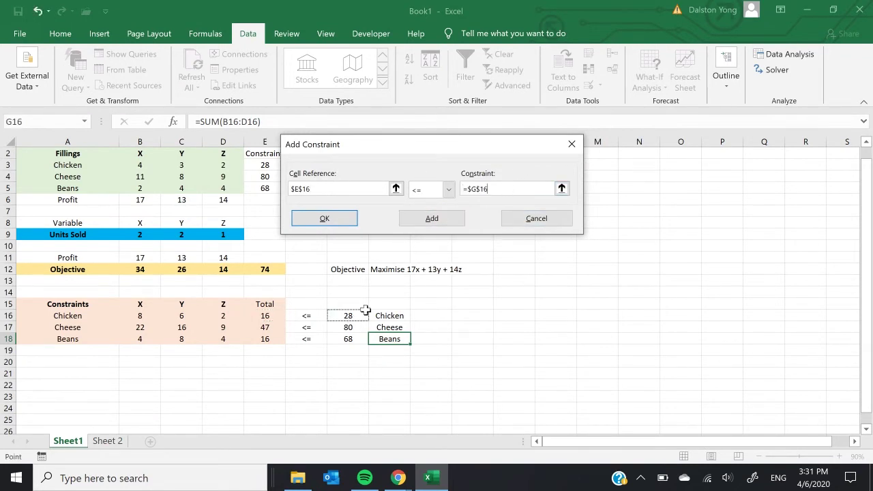
click(446, 219)
- Add a Solver constraint that the Cheese total in E17 is <= its limit in G17
click(268, 330)
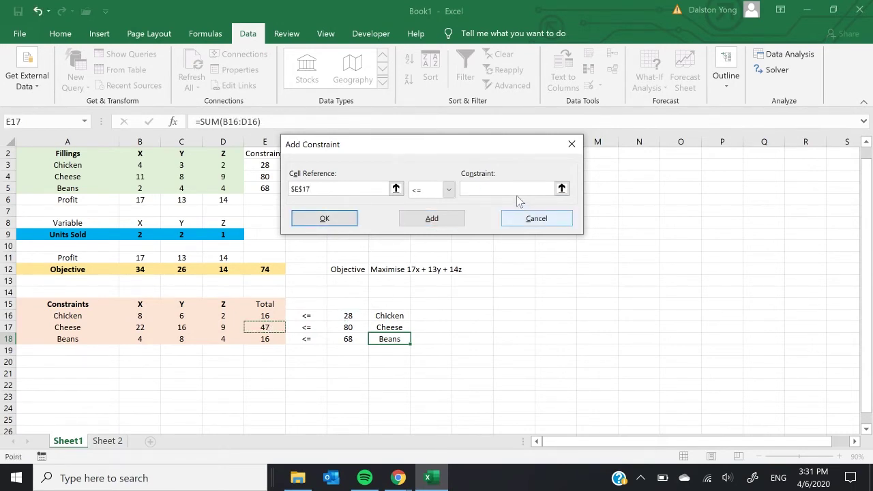
click(510, 188)
click(348, 327)
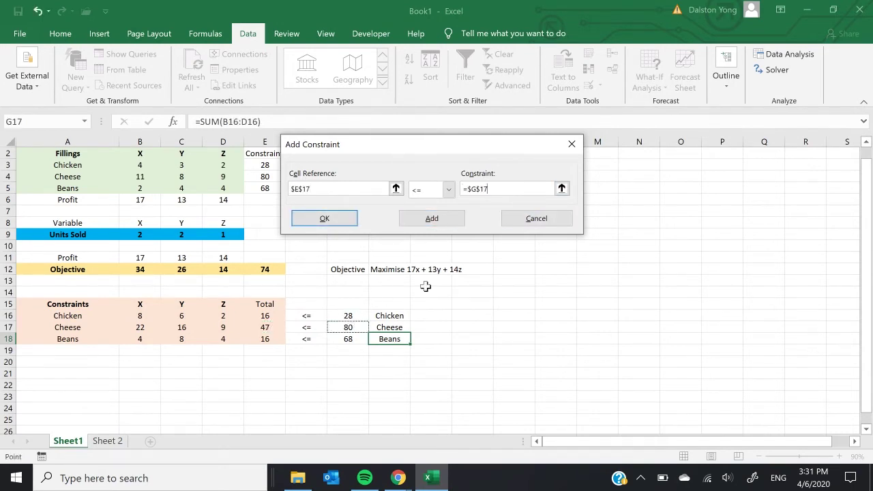
click(431, 219)
- Add a Solver constraint that the Beans total in E18 is <= its limit in G18 and finish adding constraints
click(273, 338)
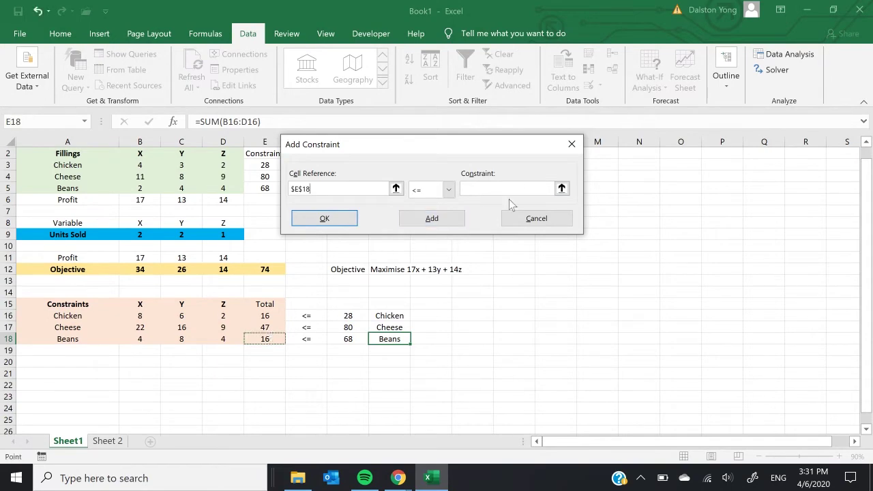
click(518, 187)
click(351, 338)
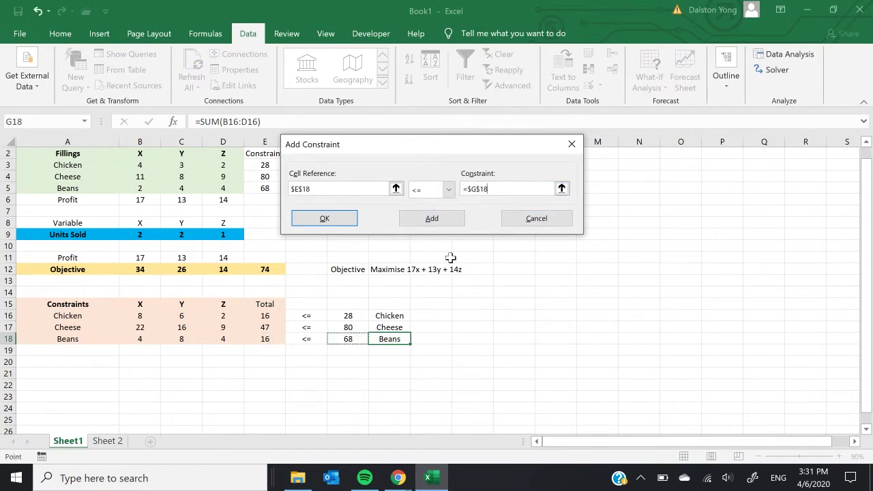
click(338, 222)
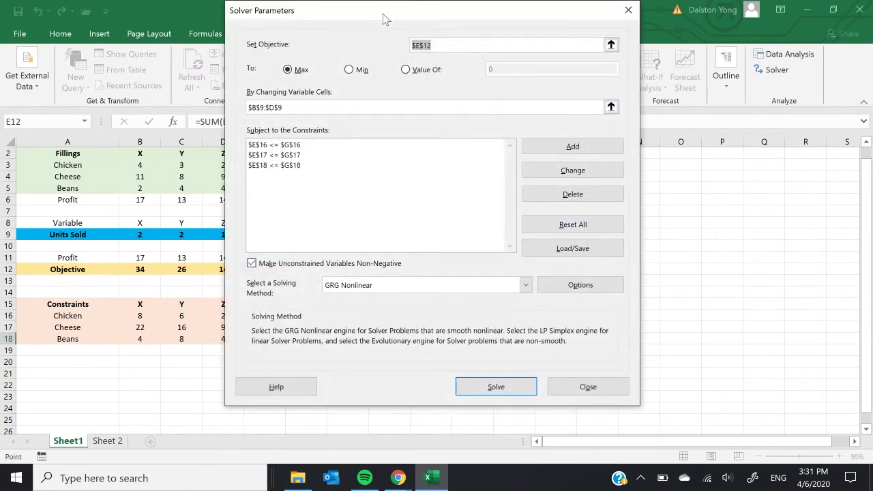
- Solve the model with the Simplex LP method, keeping the Solver solution and generating a Sensitivity report
drag(384, 17, 540, 38)
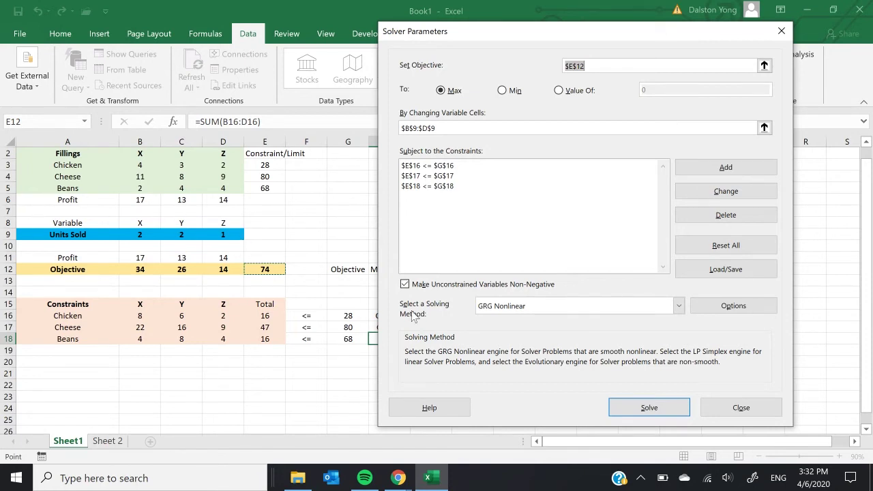
click(645, 311)
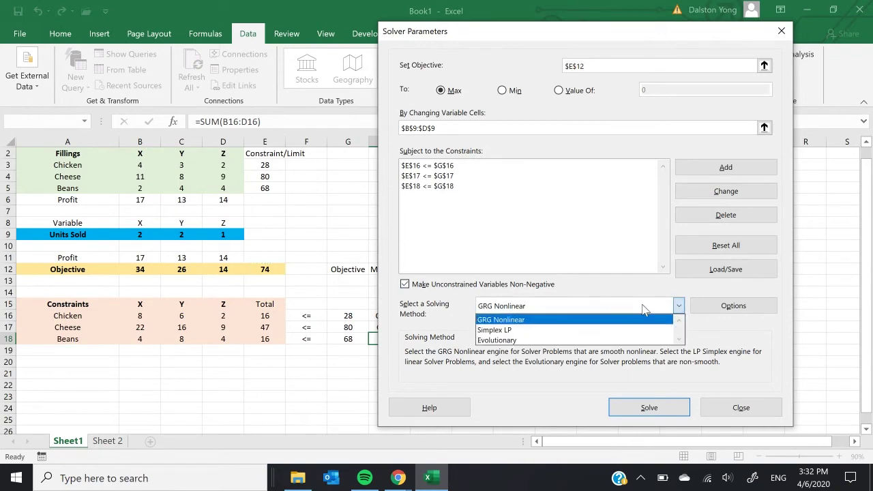
click(617, 331)
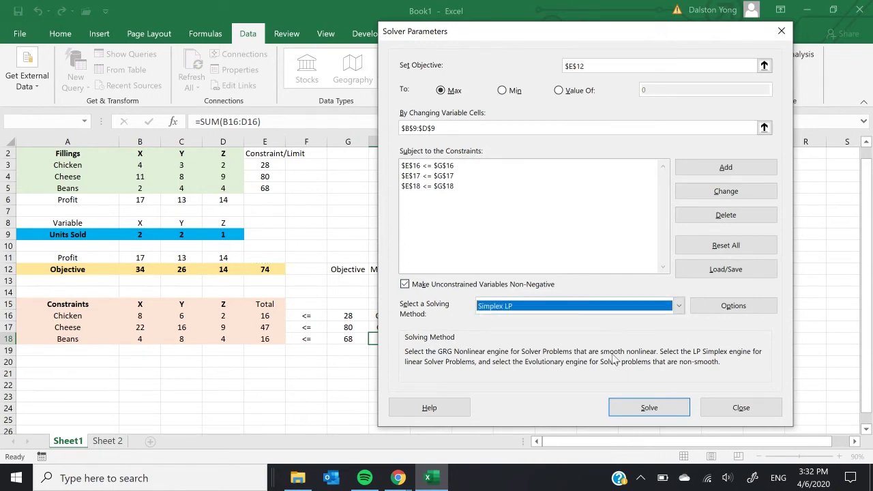
click(650, 408)
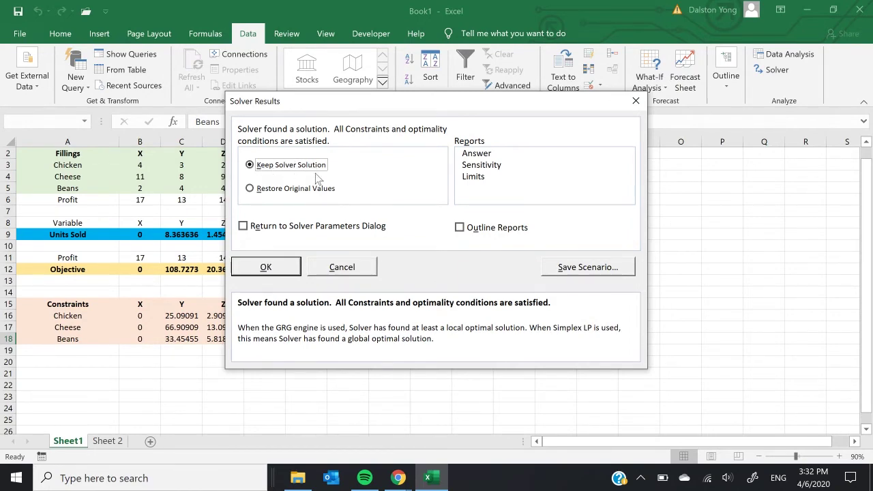
click(480, 170)
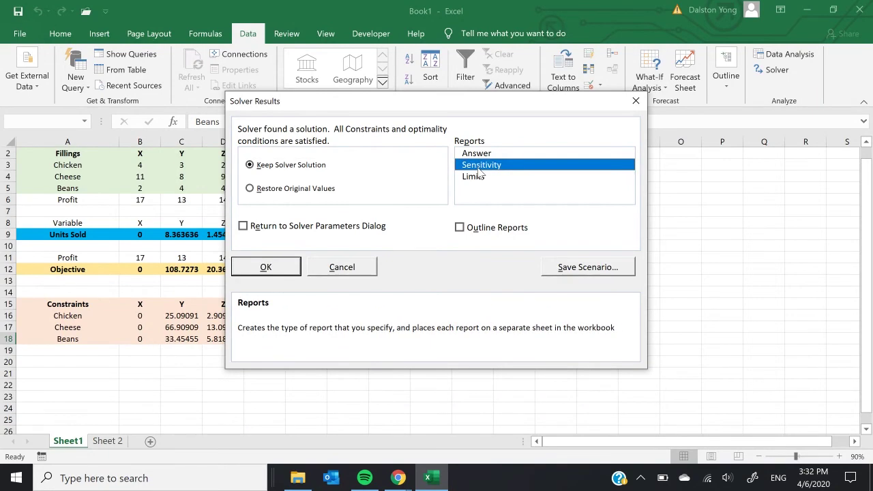
click(266, 267)
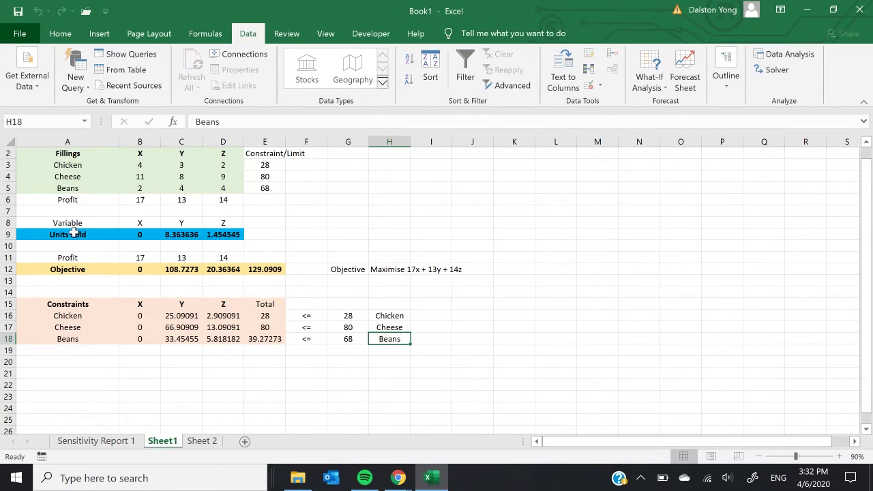
- Review the solved Units Sold row, the total profit in E12 and the filling usage in B16:E18
drag(72, 234, 234, 233)
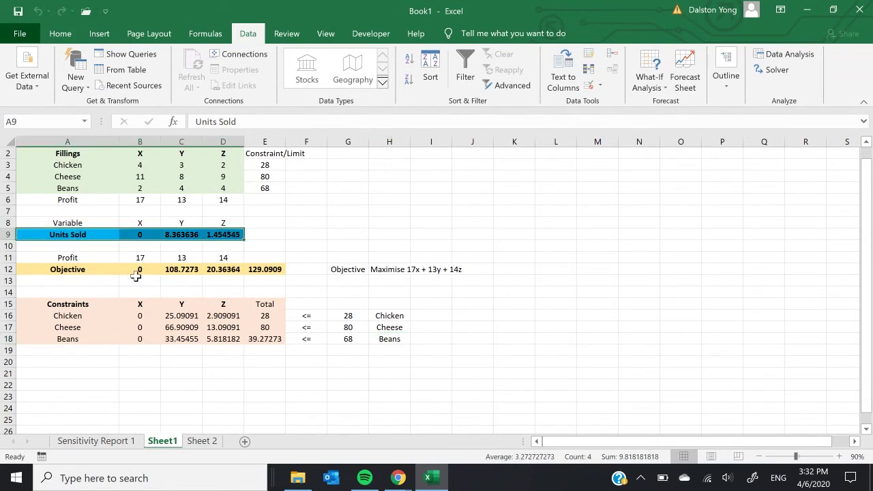
click(276, 270)
drag(136, 314, 269, 339)
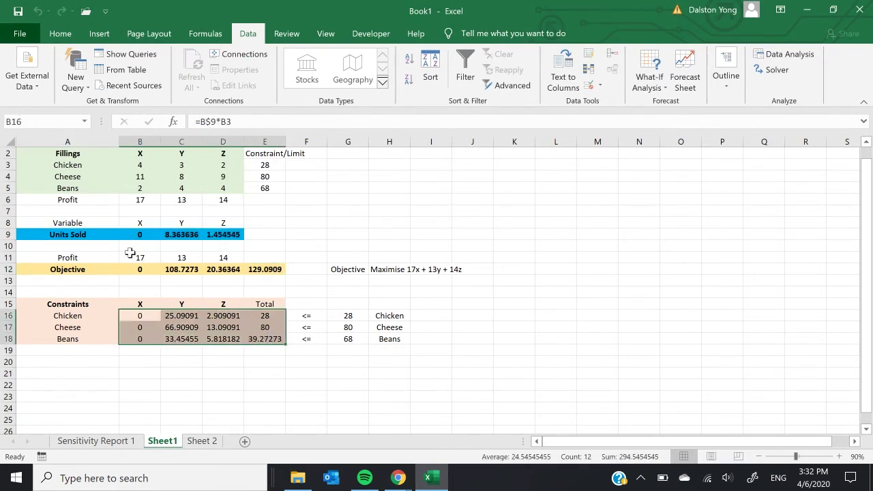
click(215, 246)
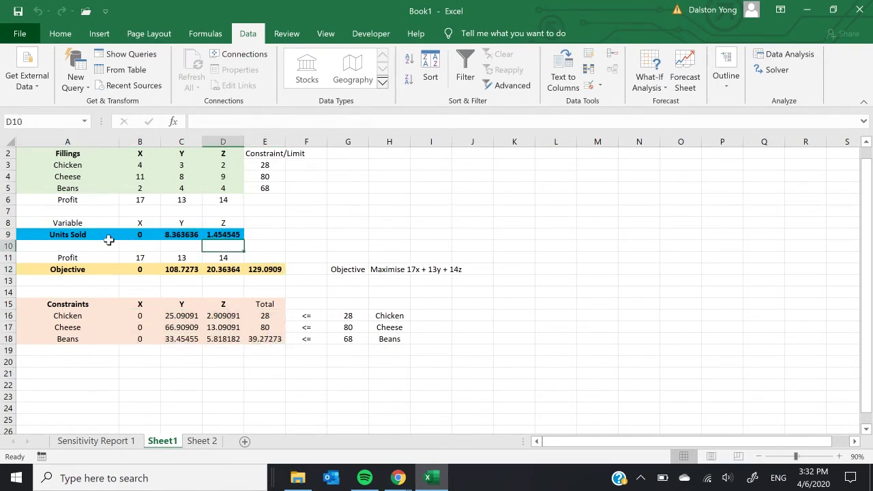
- Check the solved units sold for each sandwich X, Y and Z in B8:D9
click(144, 225)
drag(147, 227, 144, 236)
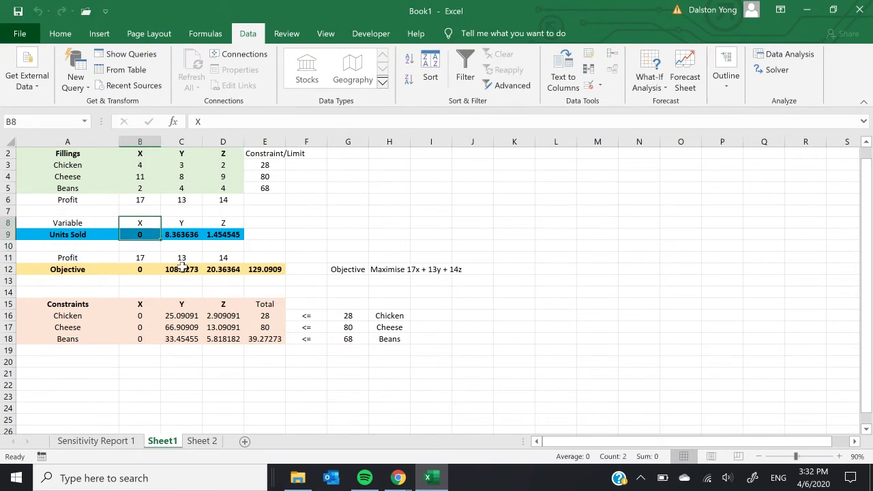
click(186, 234)
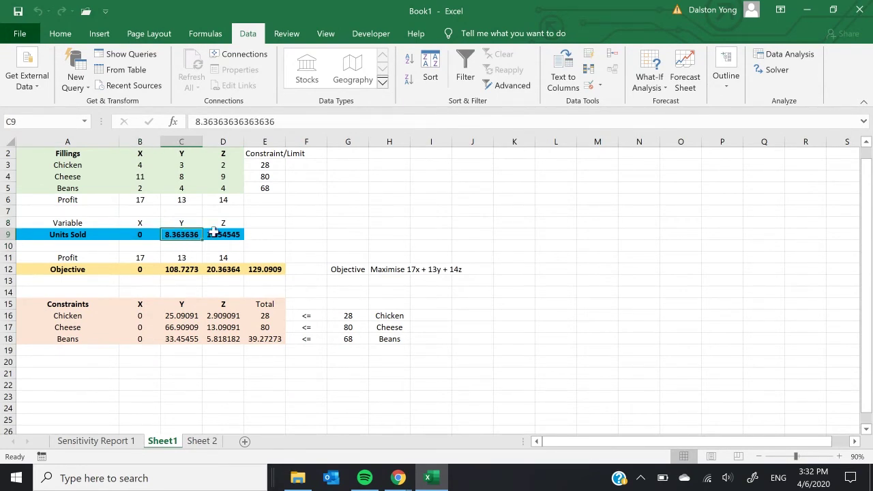
click(187, 226)
click(231, 235)
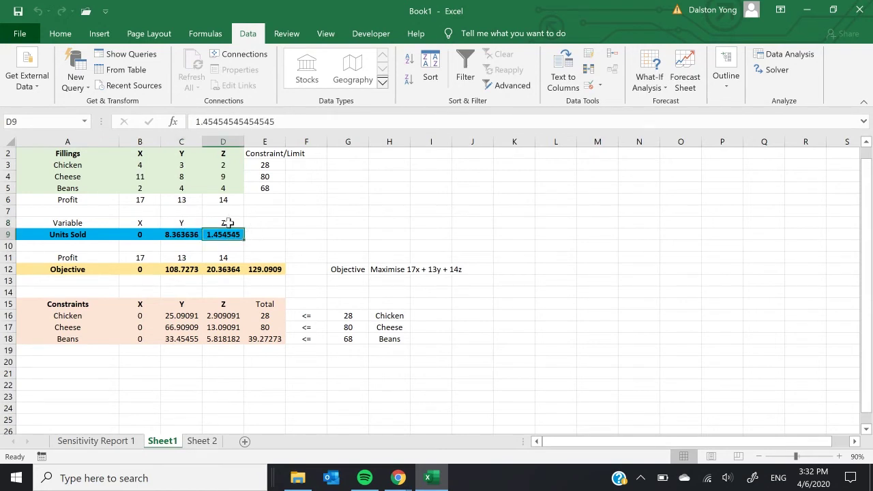
click(227, 224)
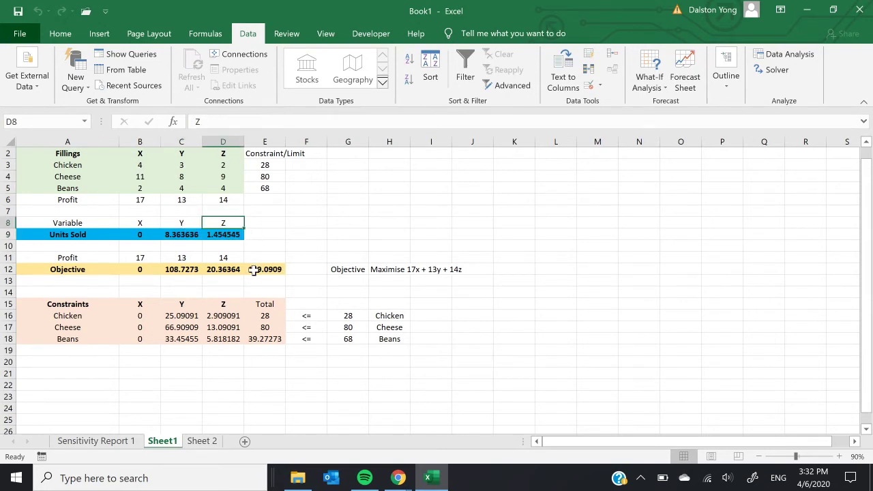
- Examine the total profit across the Objective row A12:E12 and compare it with the units sold in B9:D9
click(278, 269)
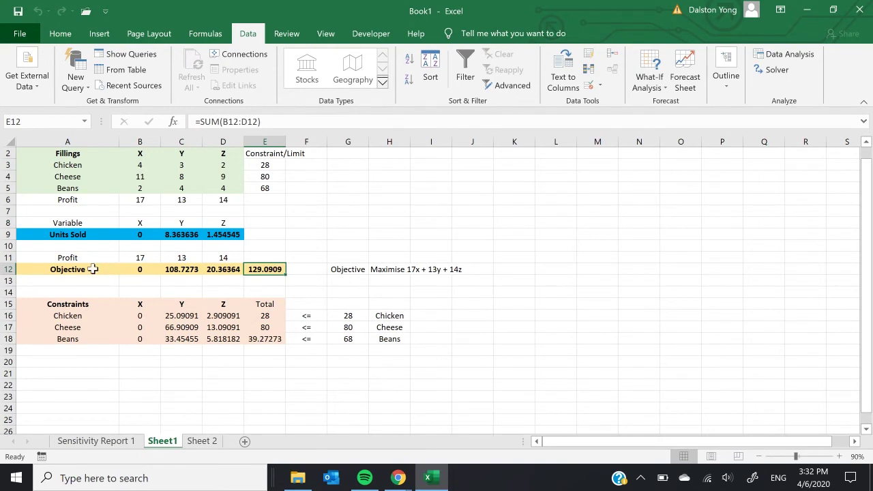
drag(81, 269, 254, 269)
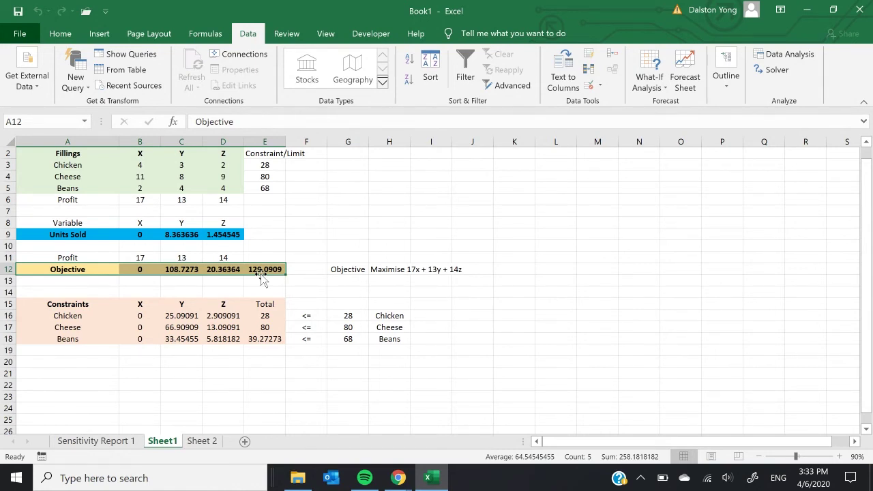
click(414, 245)
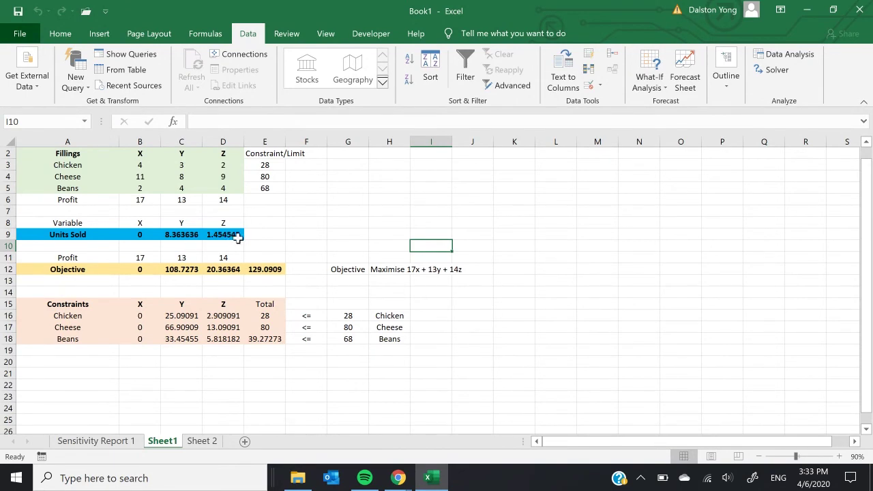
drag(238, 234, 138, 234)
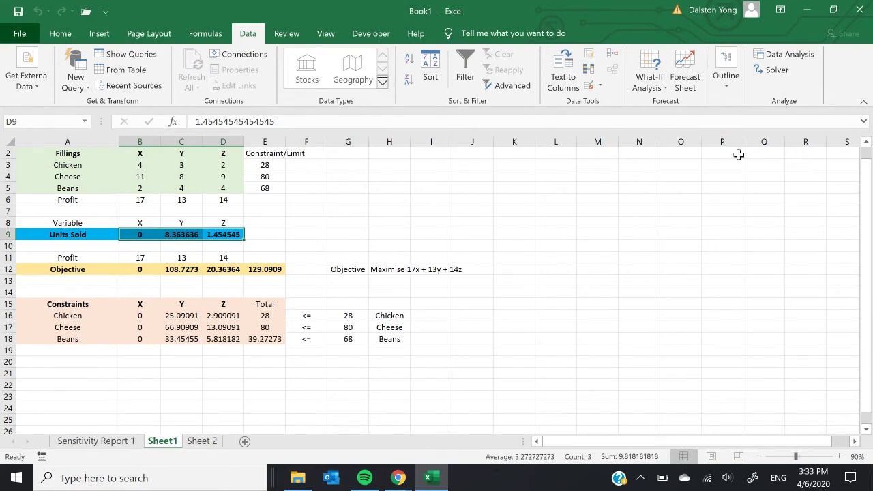
- Reopen Solver and add an int constraint requiring the units sold in B9:D9 to be whole numbers
click(784, 69)
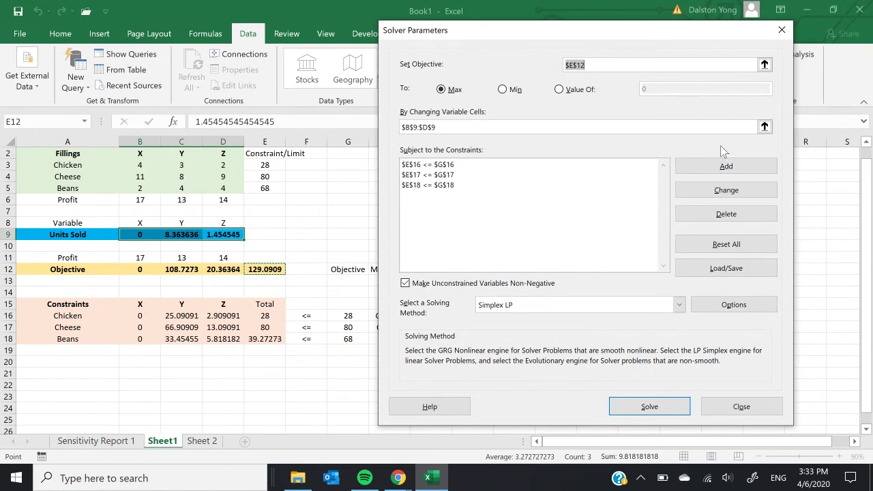
click(723, 168)
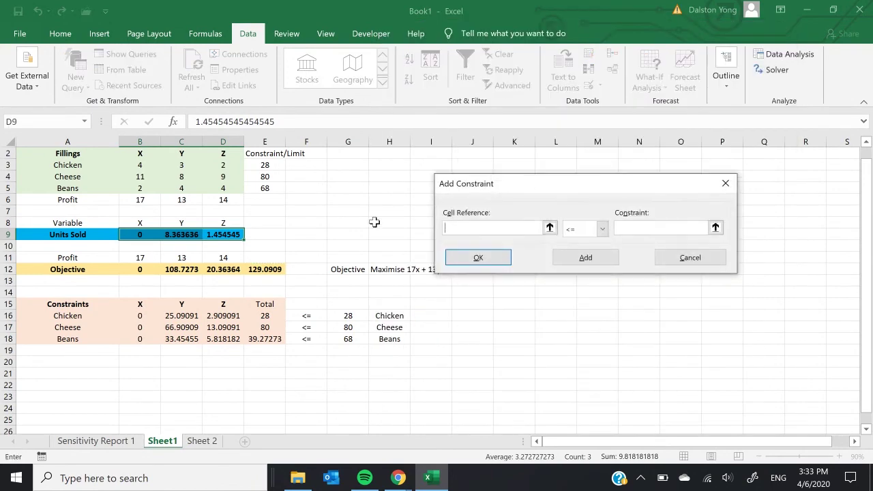
drag(135, 236, 232, 232)
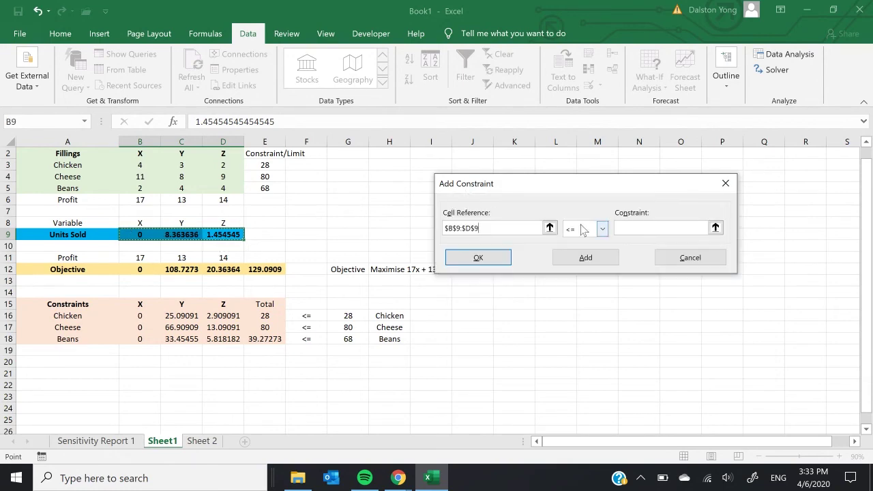
click(602, 229)
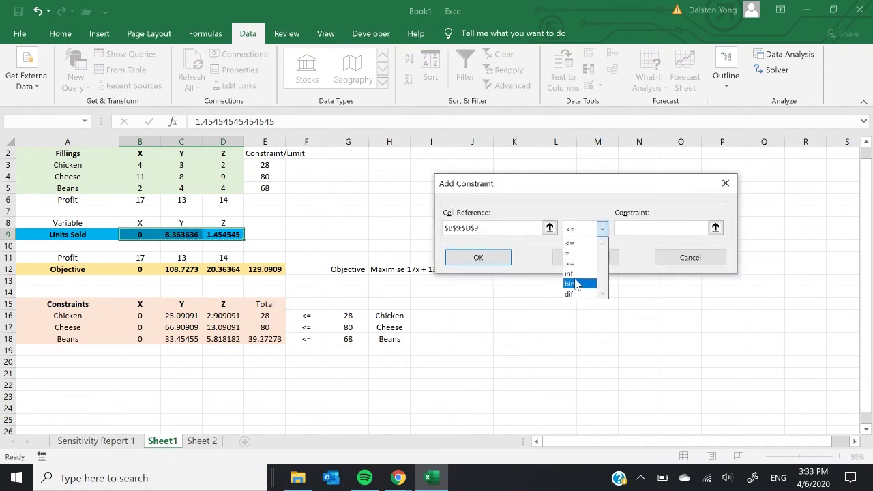
click(571, 273)
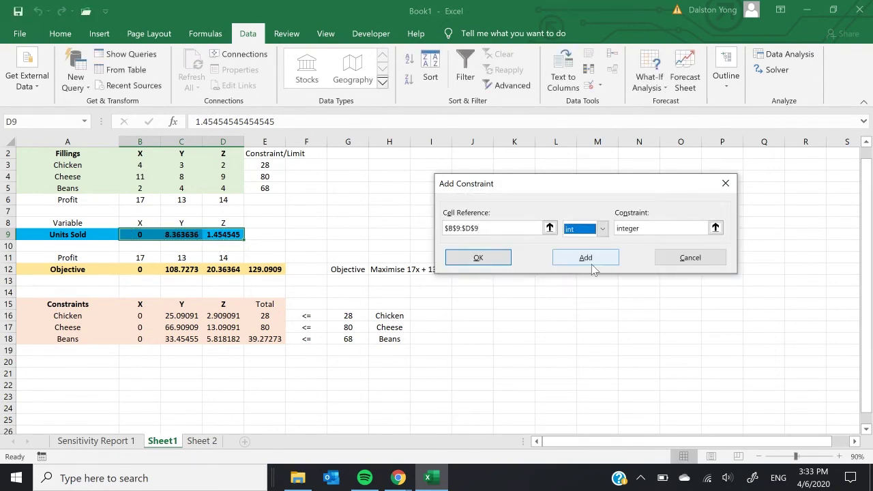
click(478, 257)
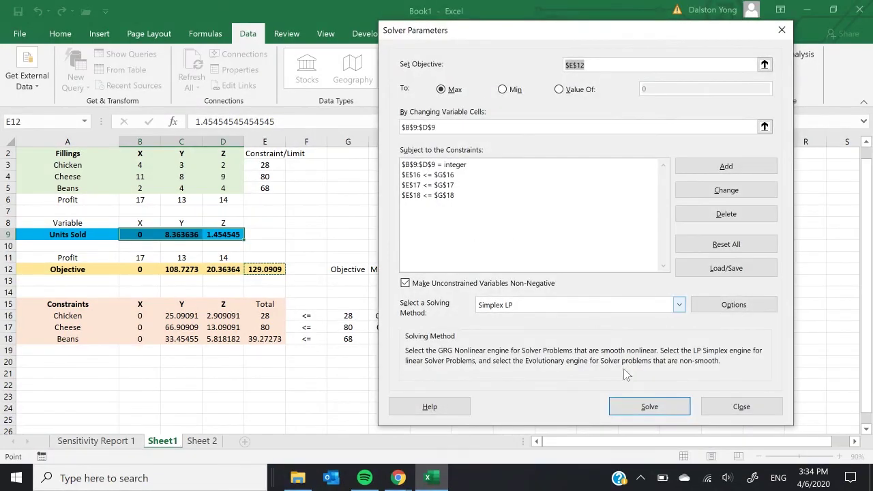
- Solve the model again with the integer constraint, keep the Solver solution and check the total profit in E12
click(649, 407)
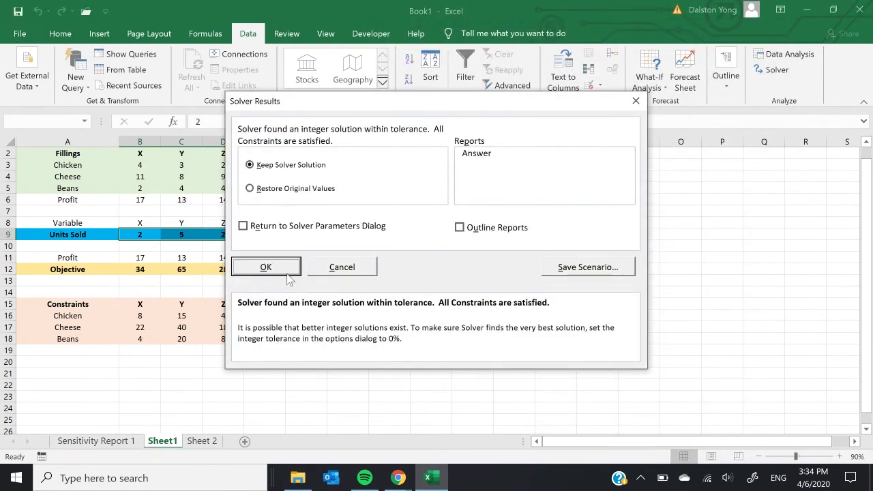
click(266, 267)
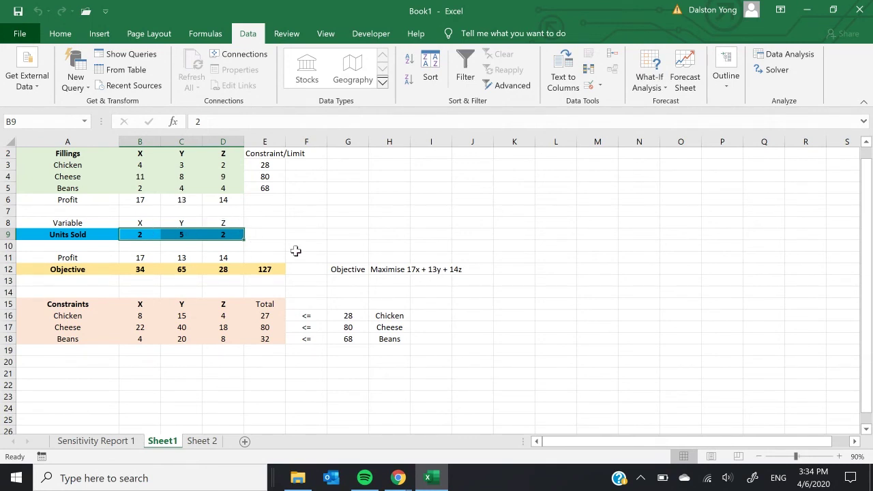
click(281, 270)
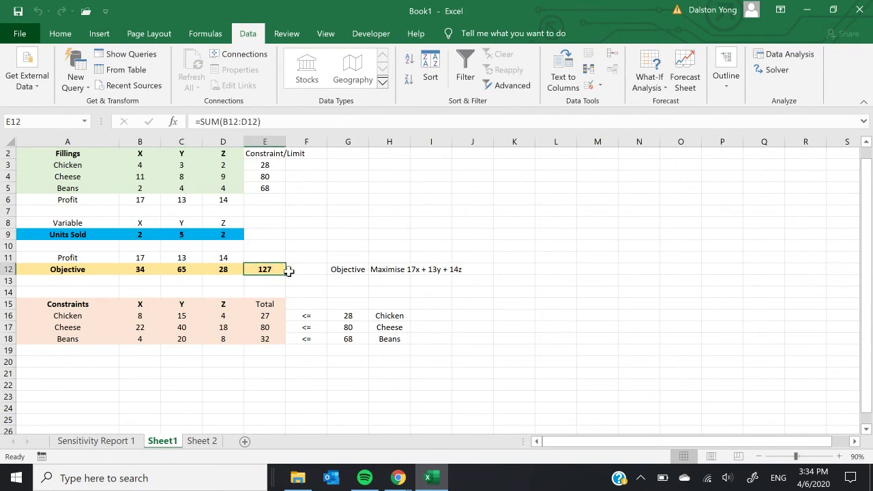